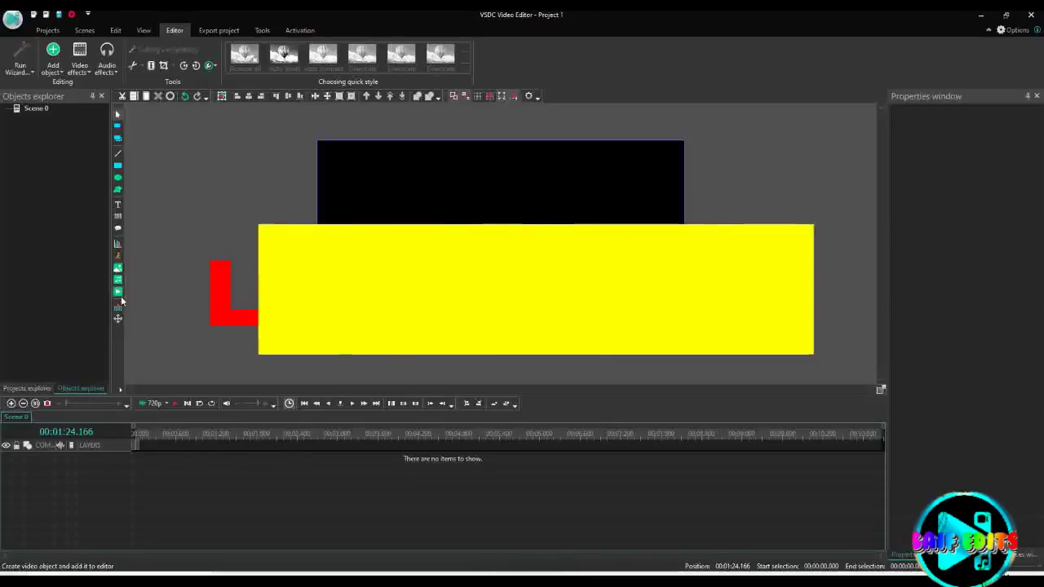
Step: Import the video "Sad Scene- The Fault in Our Stars - Hazel Grace and Gus in Amsterdam" and move its clip to the timeline's start
left_click(119, 292)
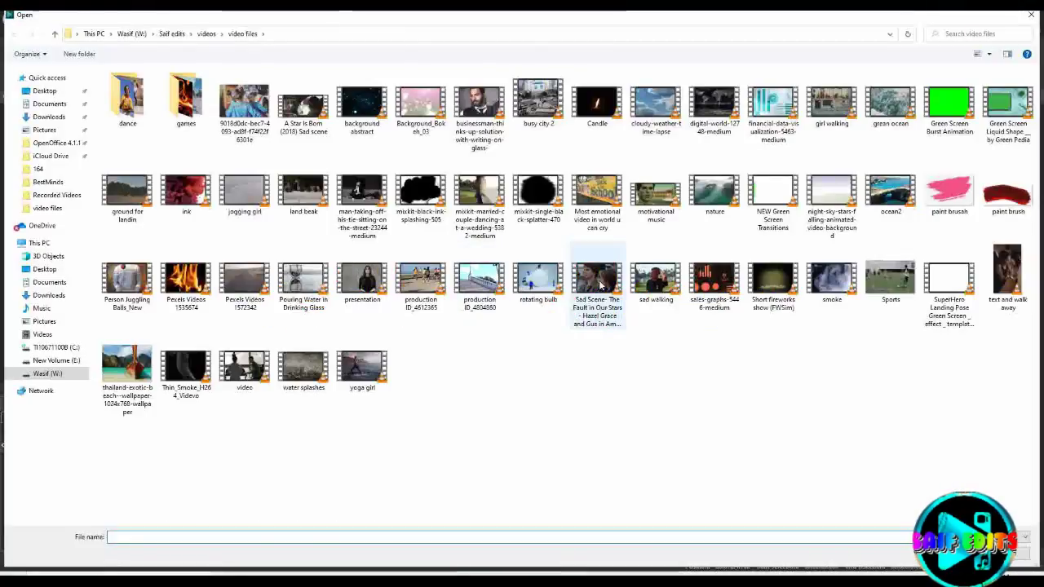
double_click(600, 285)
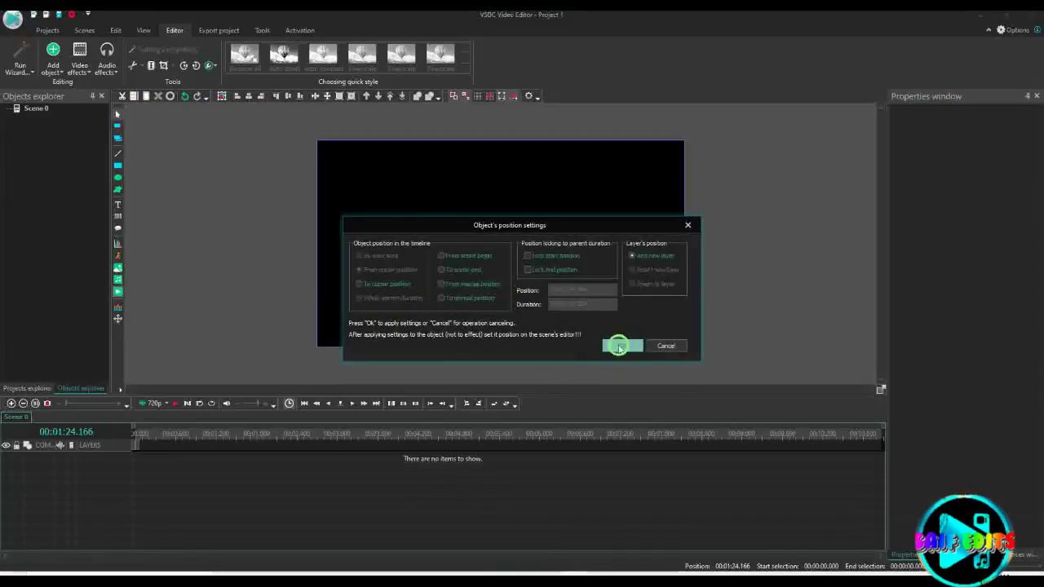
left_click(620, 346)
left_click_drag(423, 459, 163, 461)
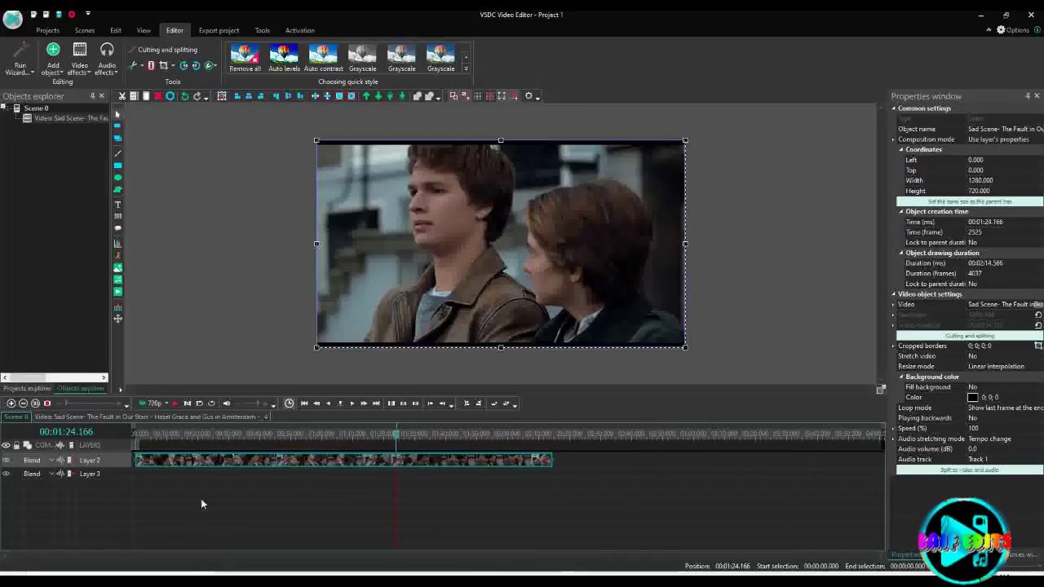
Step: Look through the opening part of the clip on the timeline, up to 00:00:32.133
left_click(201, 505)
left_click(174, 437)
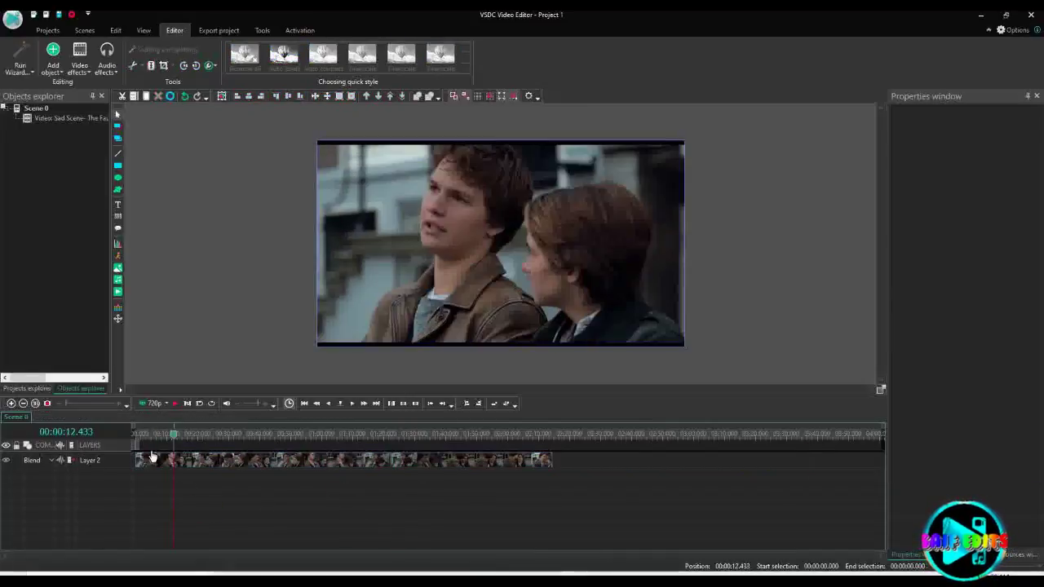
left_click(137, 460)
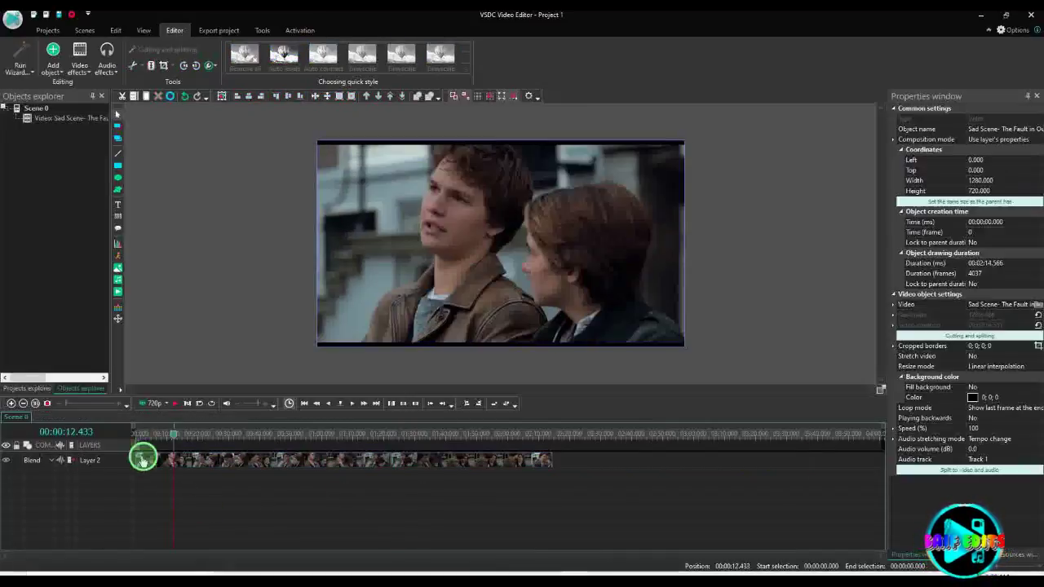
scroll(189, 483, "up", 1)
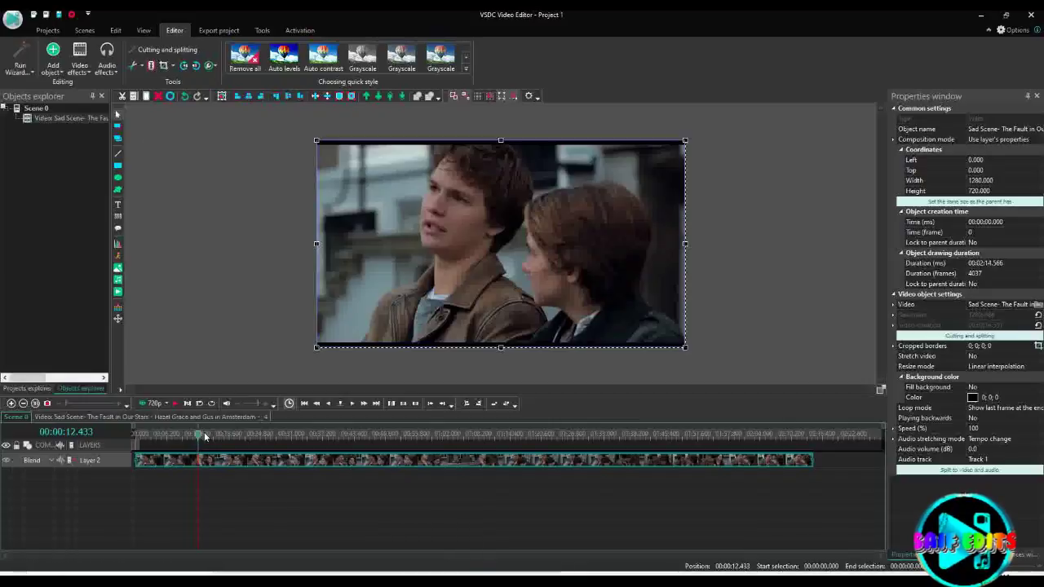
left_click(250, 433)
left_click(297, 434)
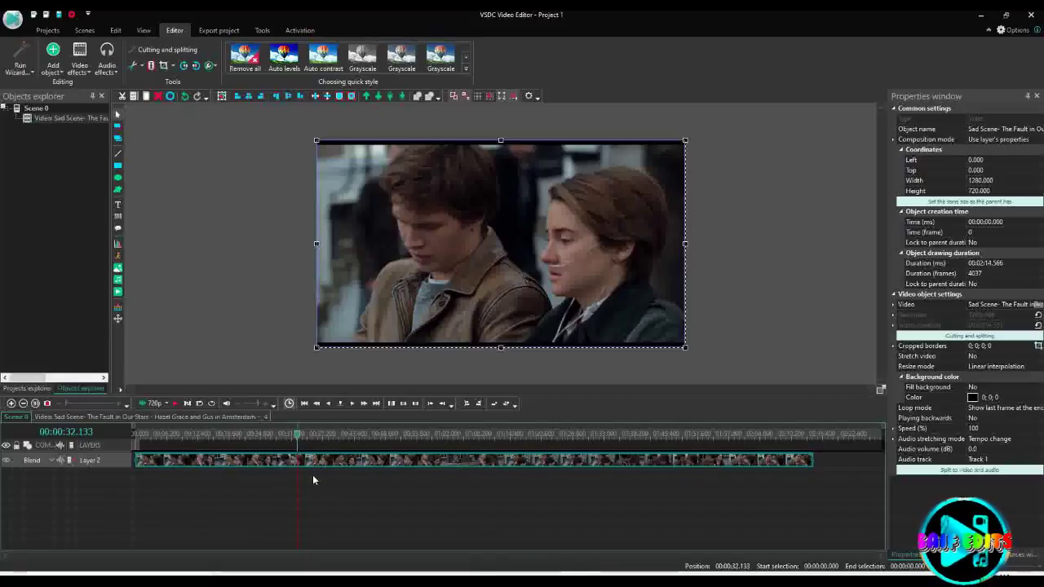
mouse_move(297, 461)
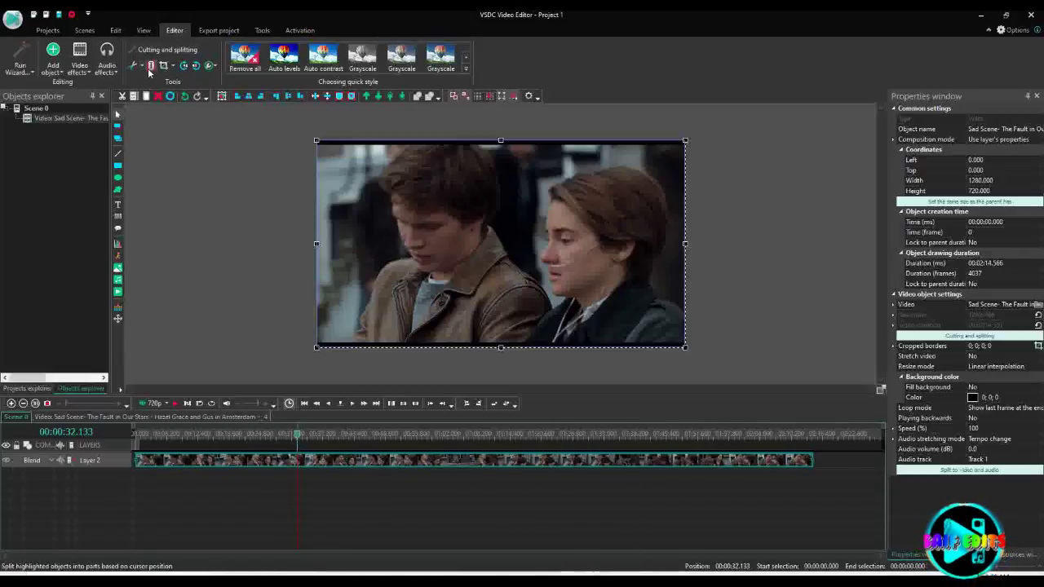
left_click(303, 471)
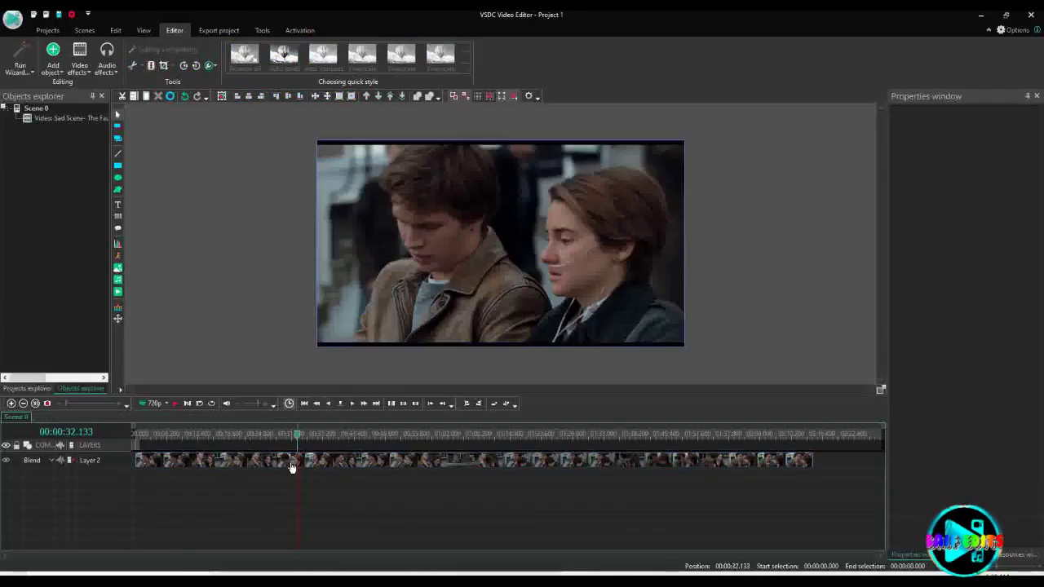
Step: Split the video clip at 00:01:38.066 and again at 00:01:52.966
left_click(355, 434)
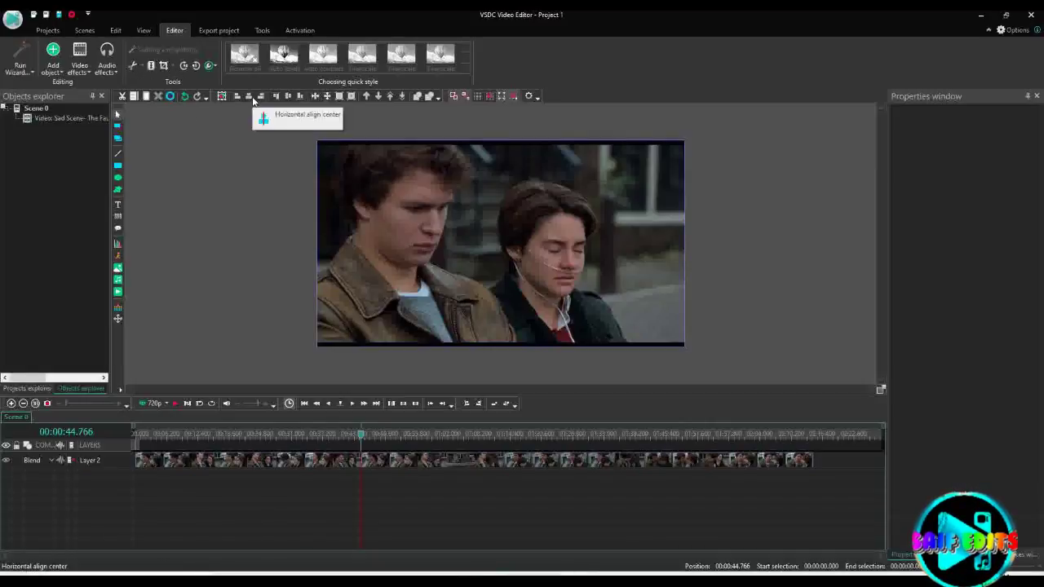
left_click(352, 466)
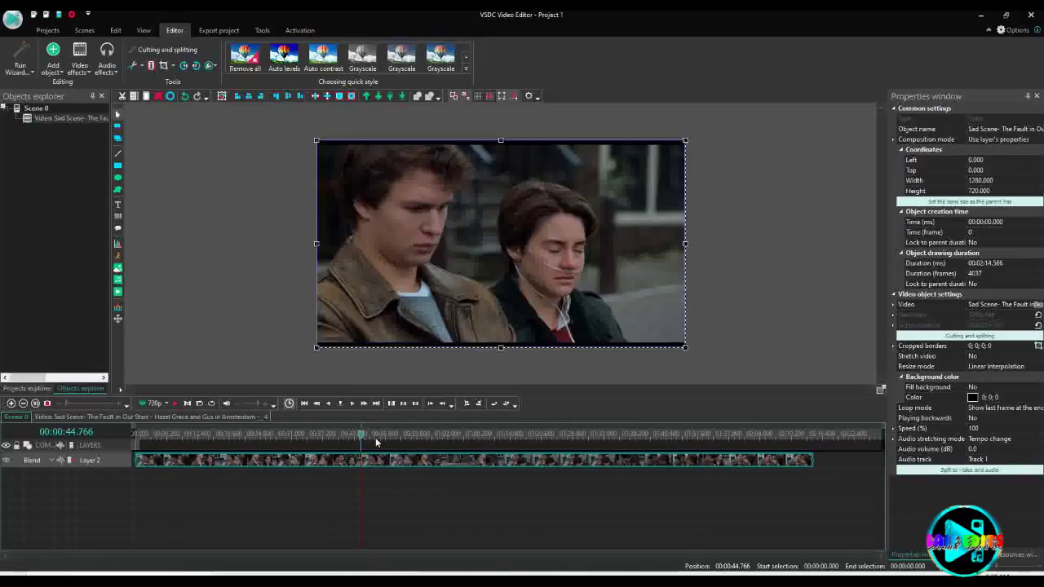
left_click(629, 436)
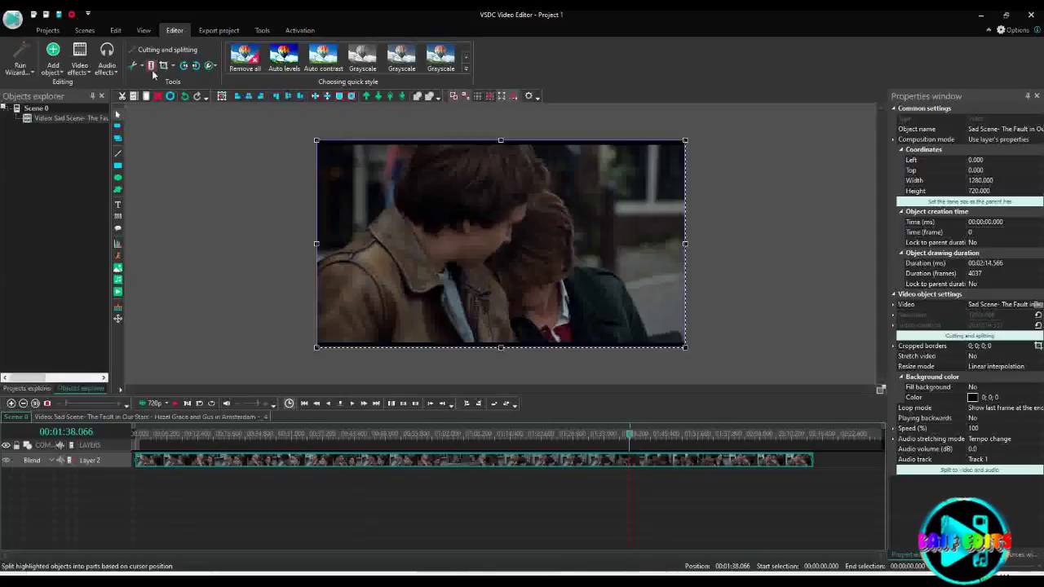
left_click(152, 66)
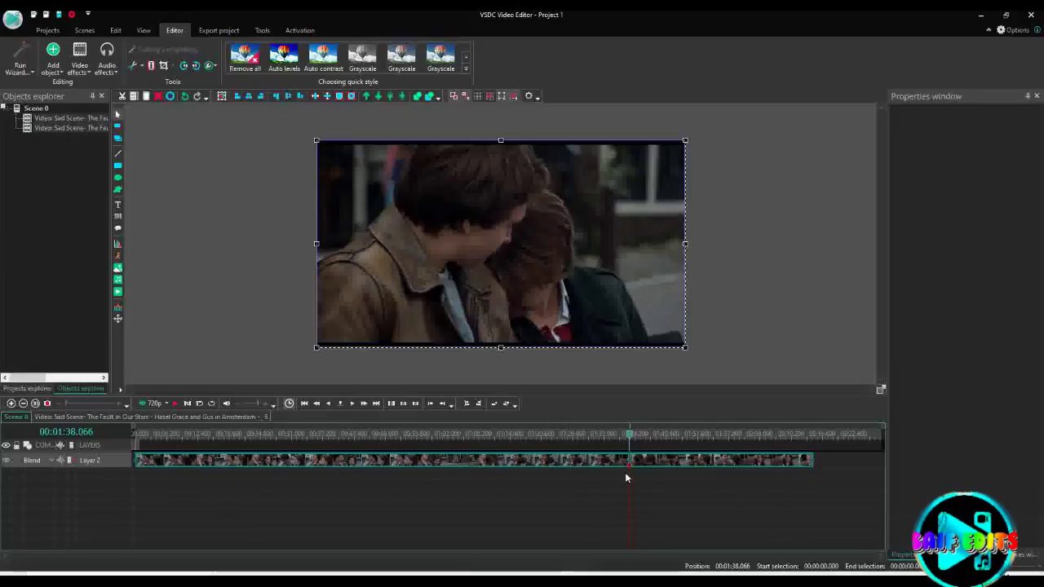
left_click(706, 435)
key("ctrl+k")
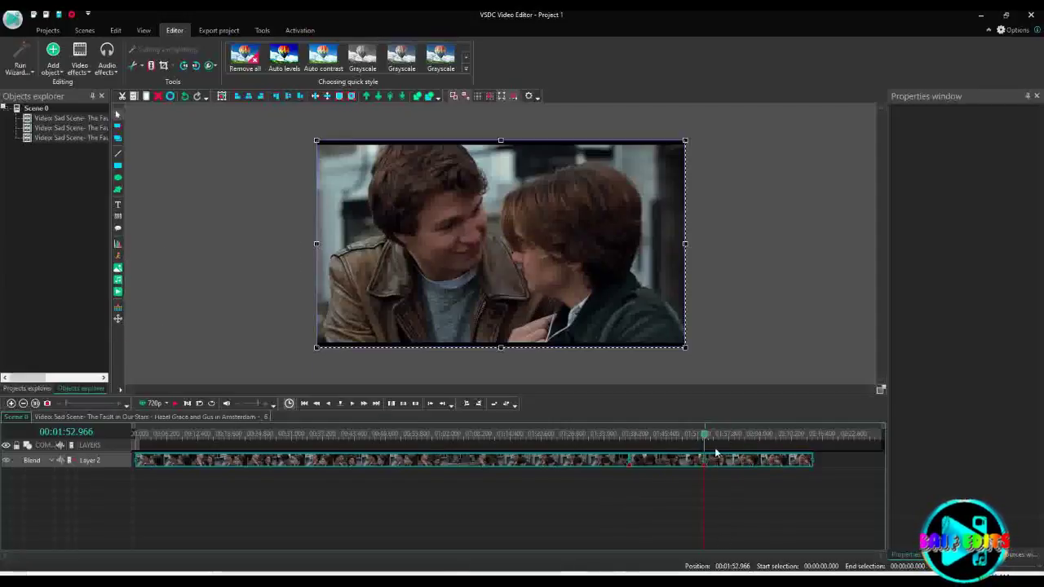
left_click(689, 477)
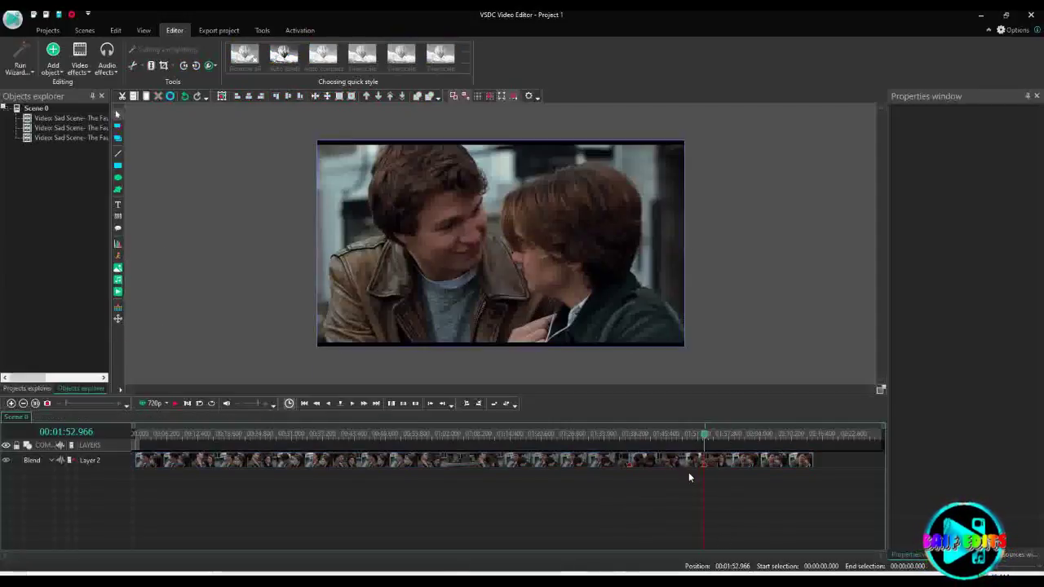
Step: Examine the split segments on the timeline, especially the one between the two cuts
left_click(441, 434)
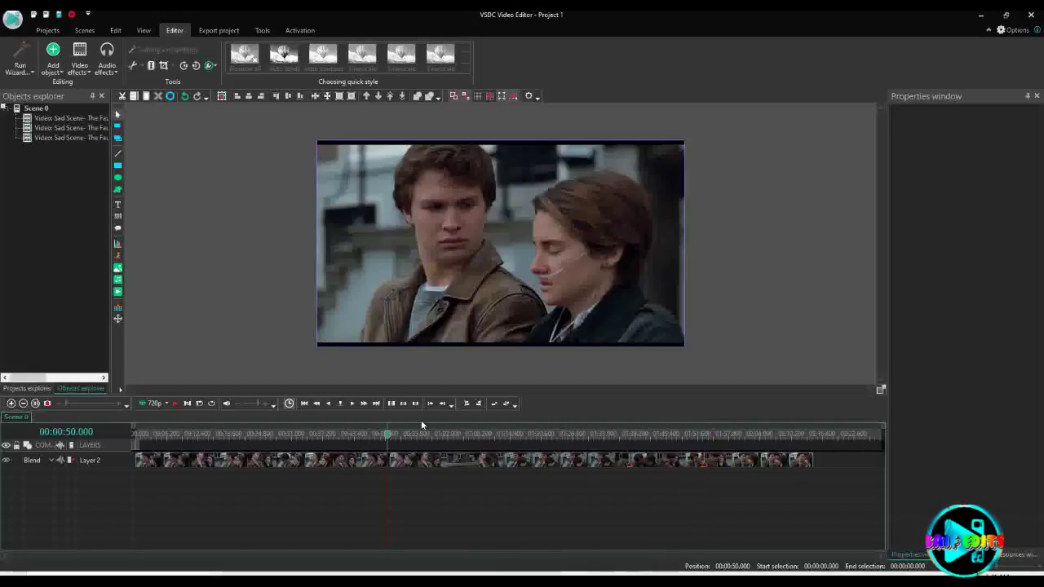
left_click(662, 470)
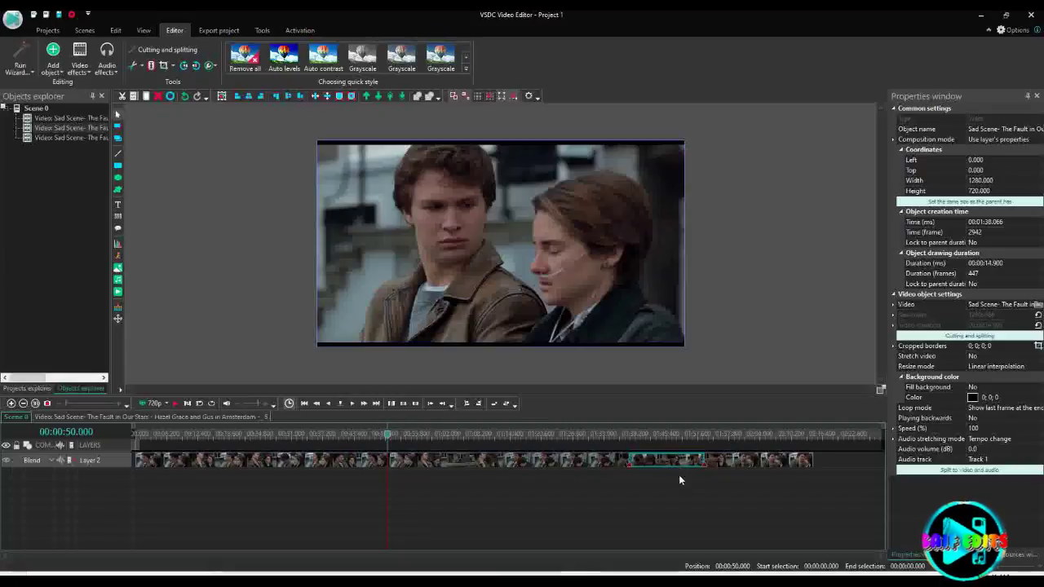
left_click(679, 479)
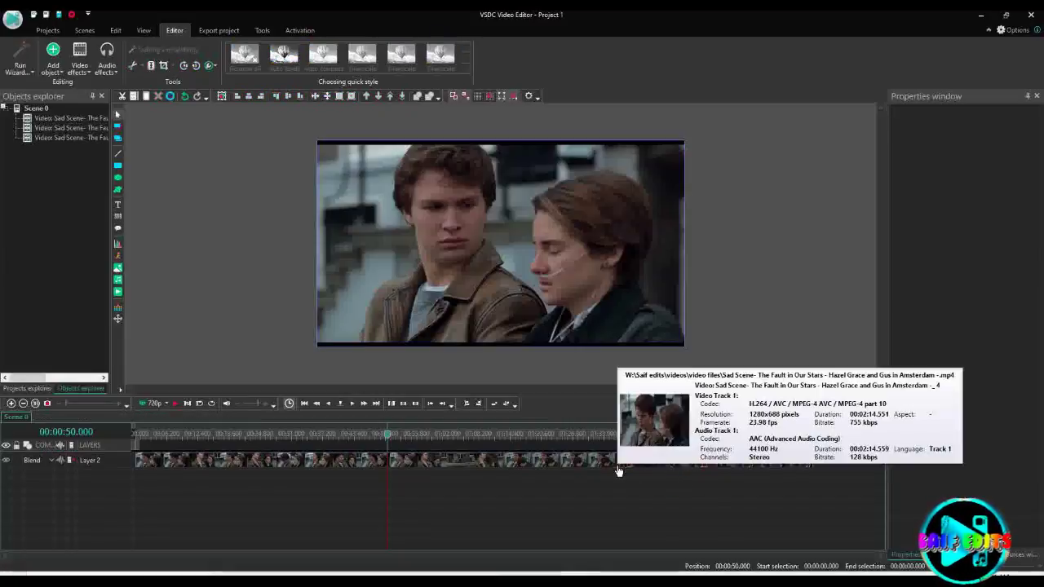
left_click(619, 471)
left_click(657, 471)
left_click(674, 481)
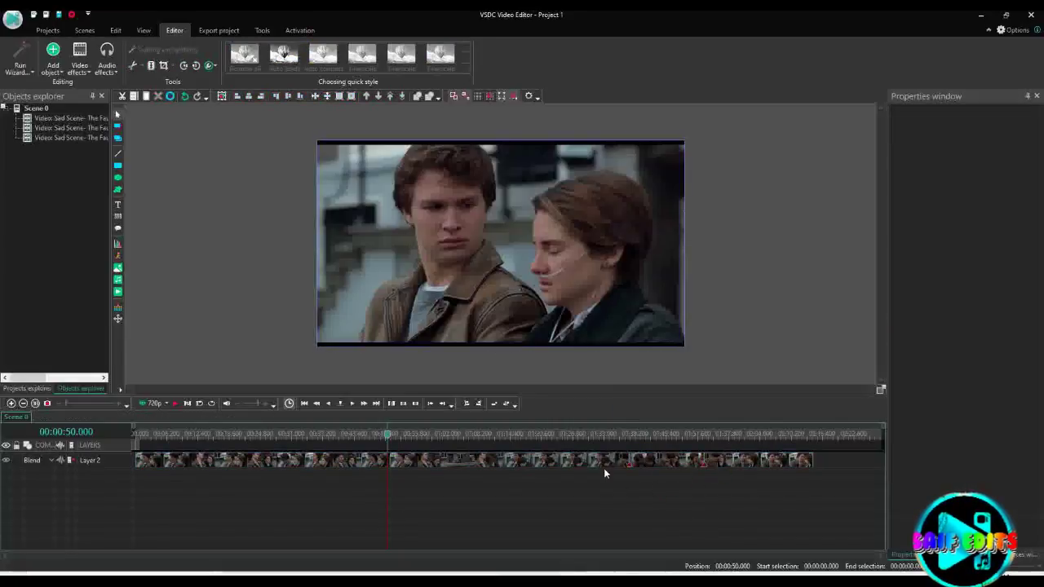
left_click(625, 468)
left_click(659, 480)
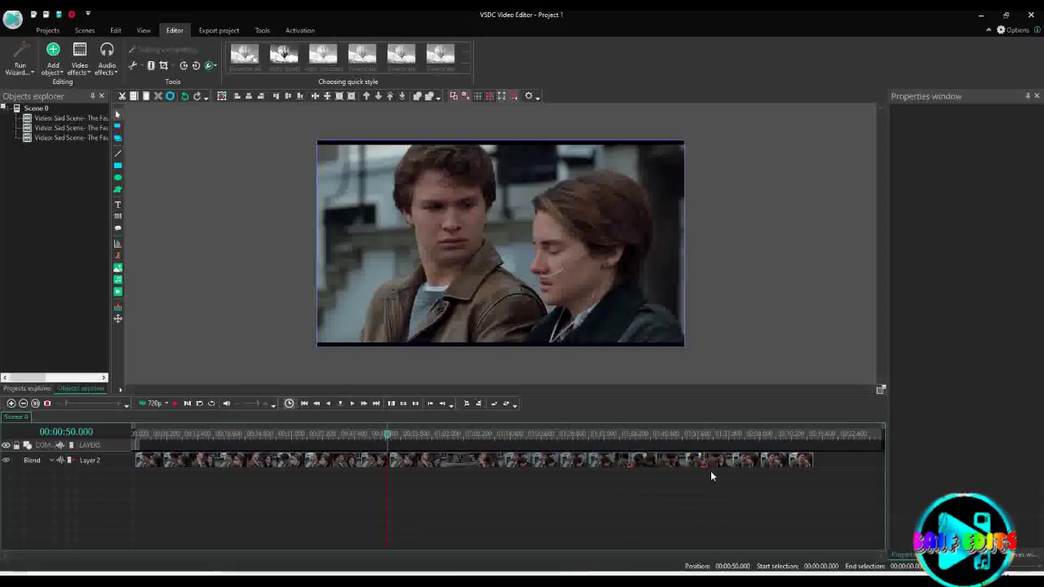
left_click(657, 459)
key("ctrl+a")
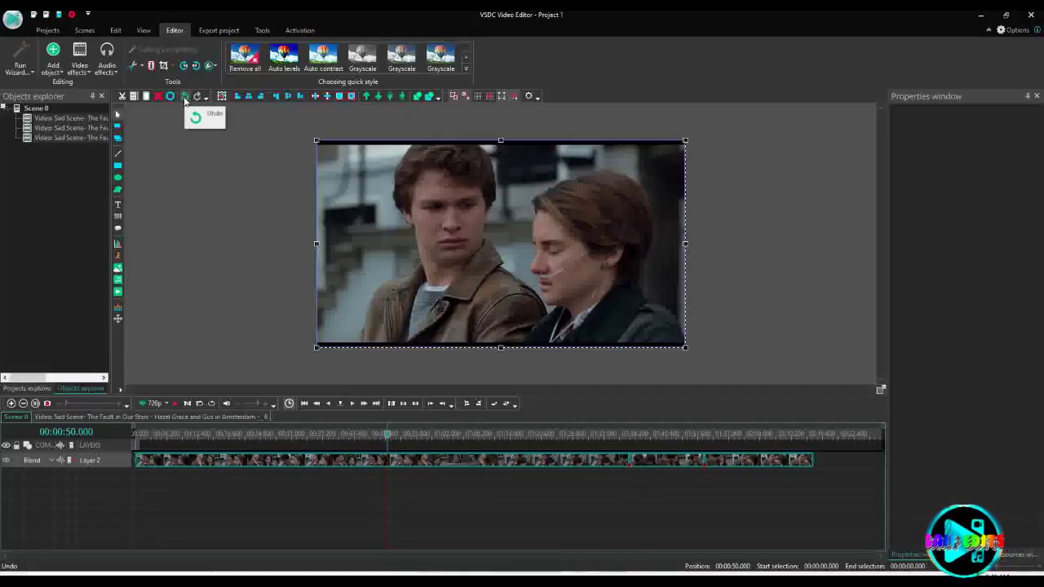
Step: Undo both splits of the video clip
key("ctrl+z")
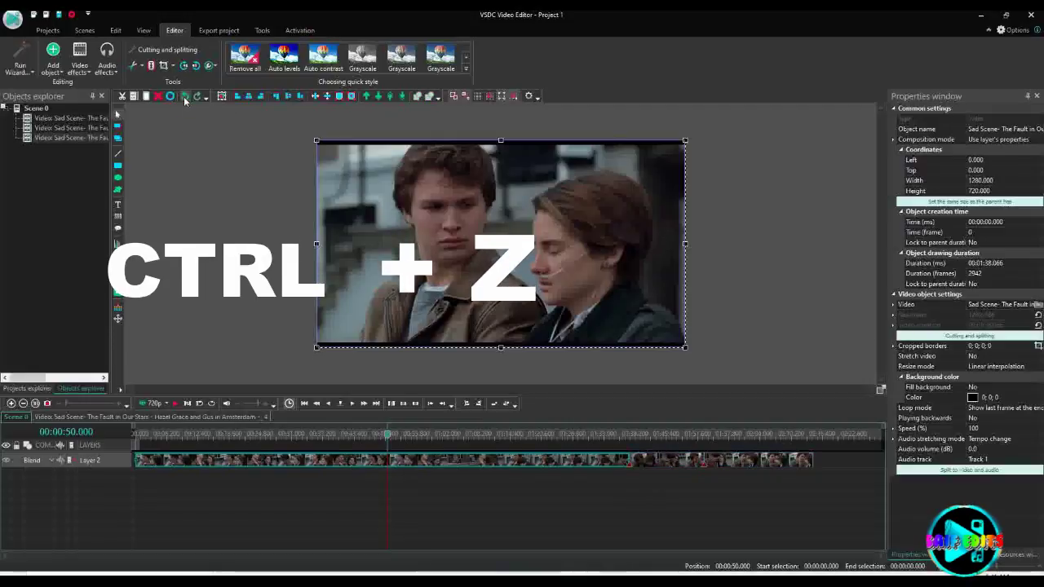
key("ctrl+z")
left_click(689, 486)
Step: Split the video clip at 00:00:50.000 and again at 00:00:59.666
left_click(666, 462)
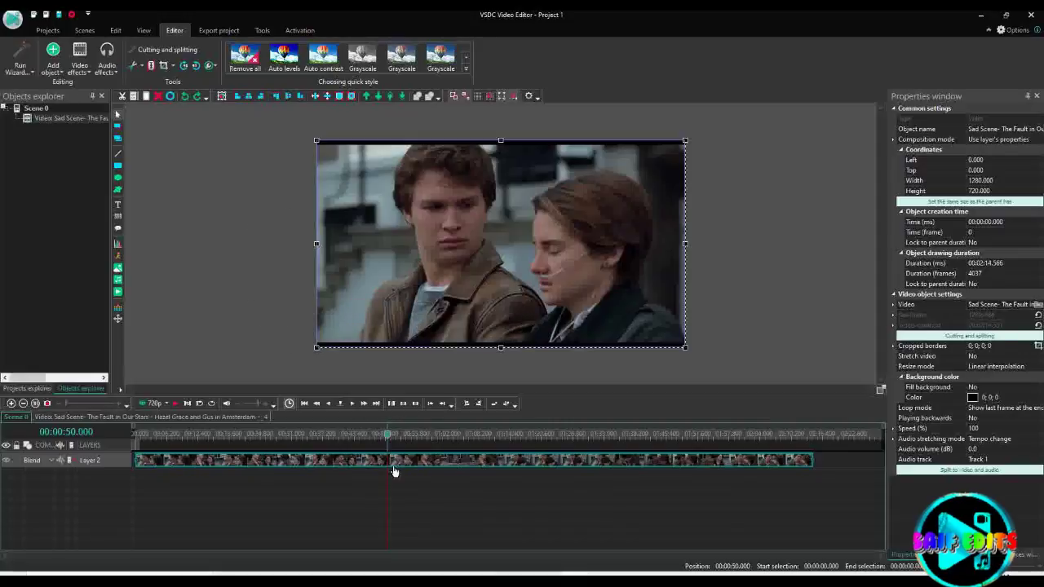
left_click(174, 52)
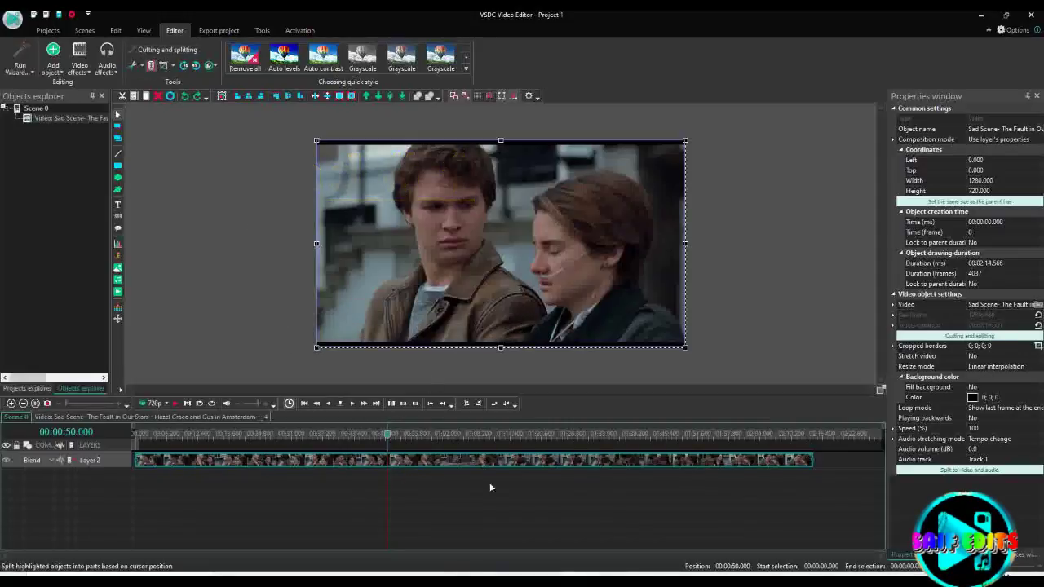
key("space")
left_click(434, 433)
key("space")
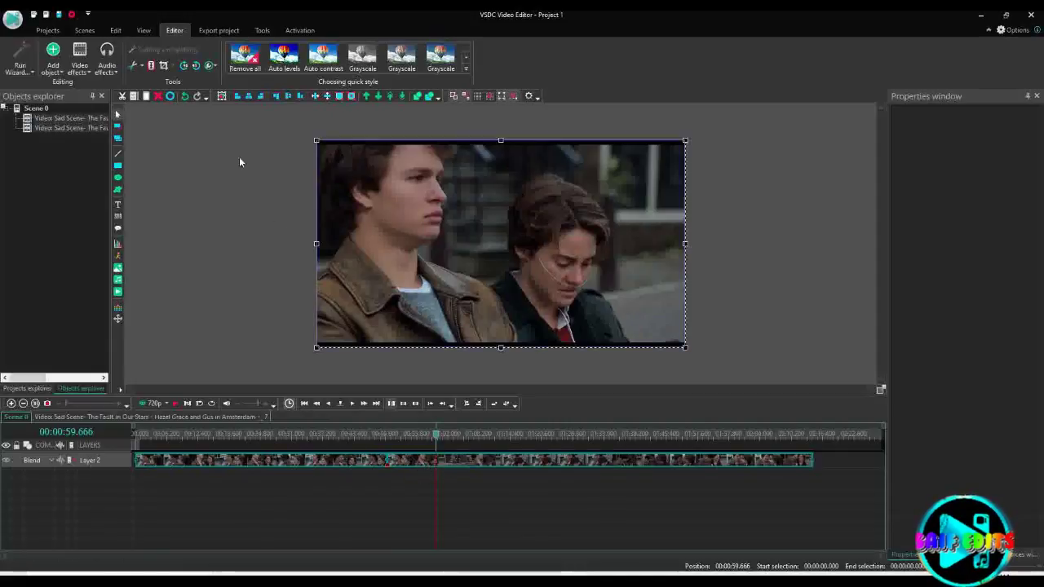
left_click(150, 65)
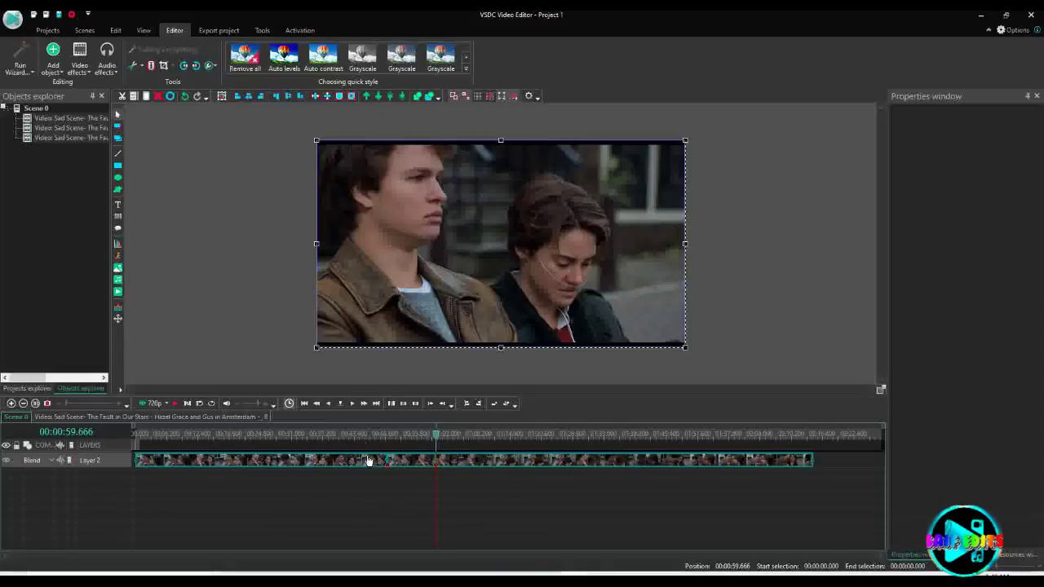
left_click(460, 477)
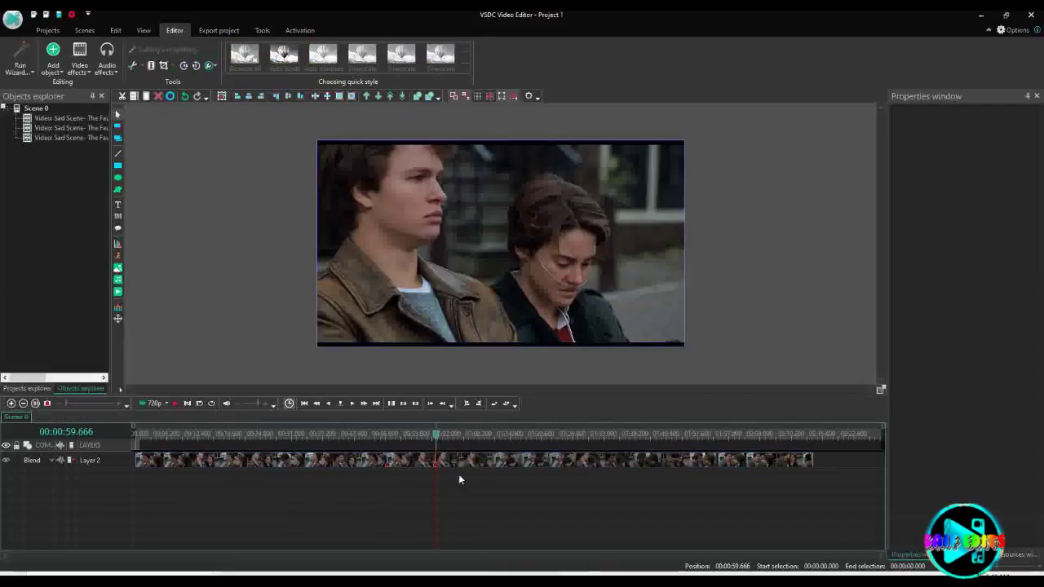
Step: Delete the segment between the 00:00:50.000 and 00:00:59.666 cuts
left_click(406, 465)
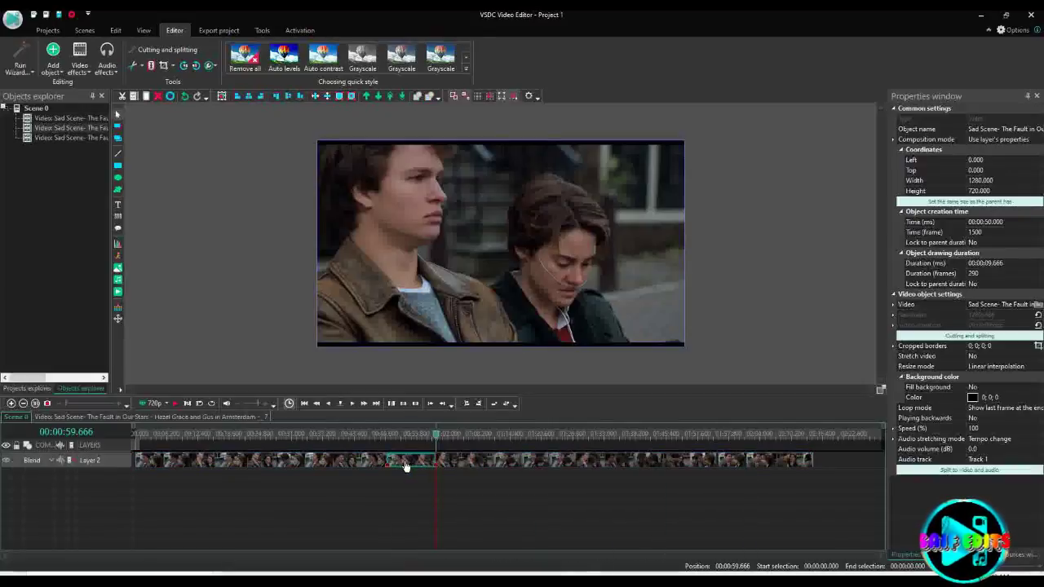
right_click(406, 463)
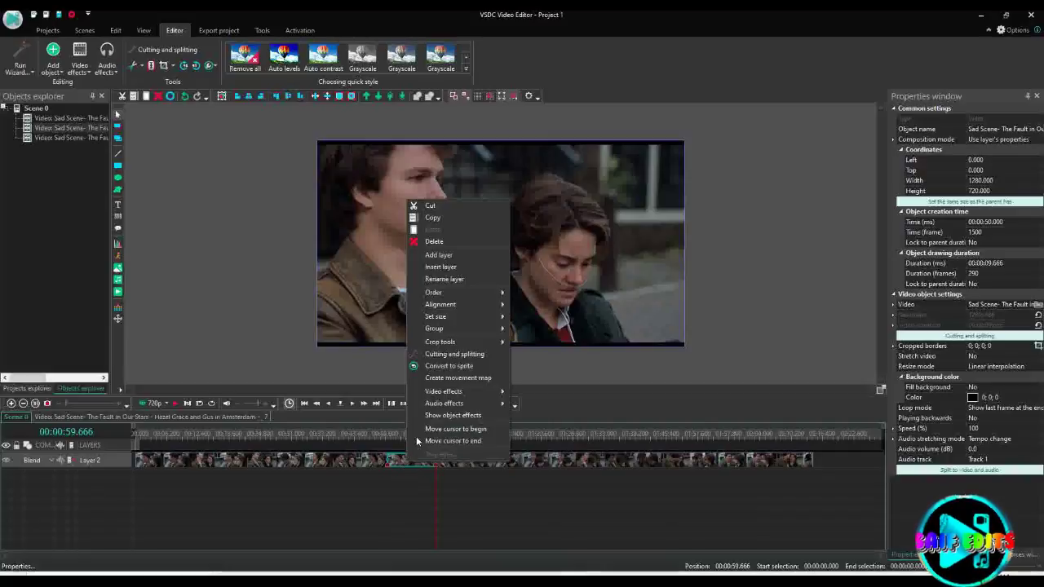
left_click(472, 241)
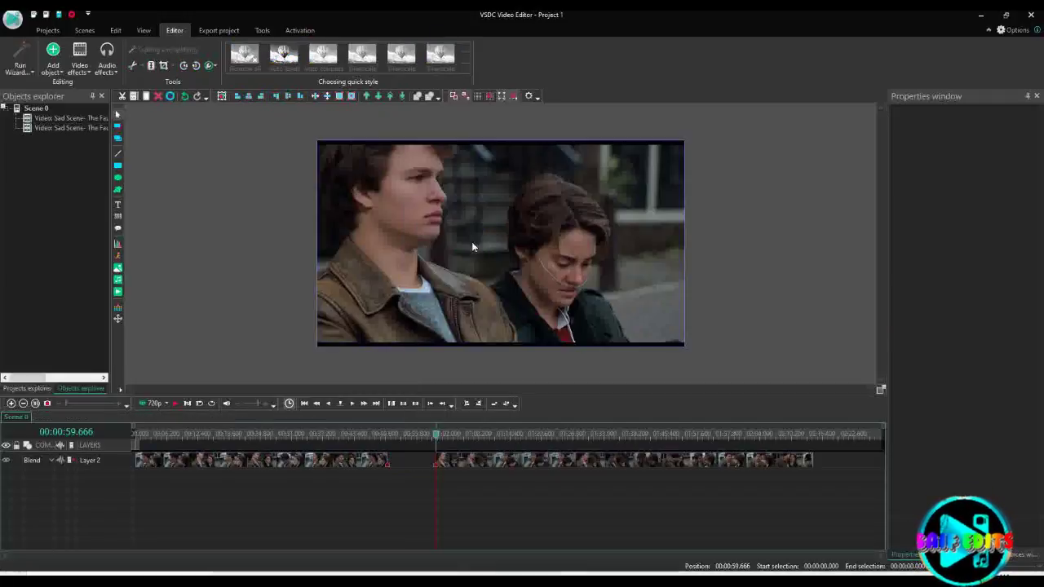
Step: Shift the second segment toward the first, and close the remaining gap by applying Set blocks order to both segments
left_click(461, 462)
left_click_drag(461, 461, 430, 463)
left_click(429, 501)
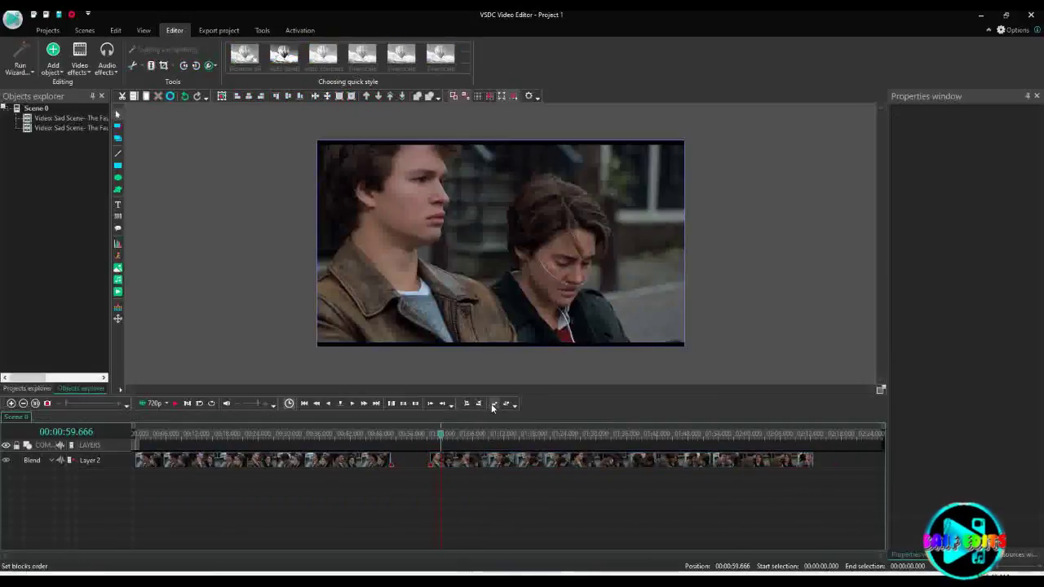
left_click_drag(424, 470, 381, 457)
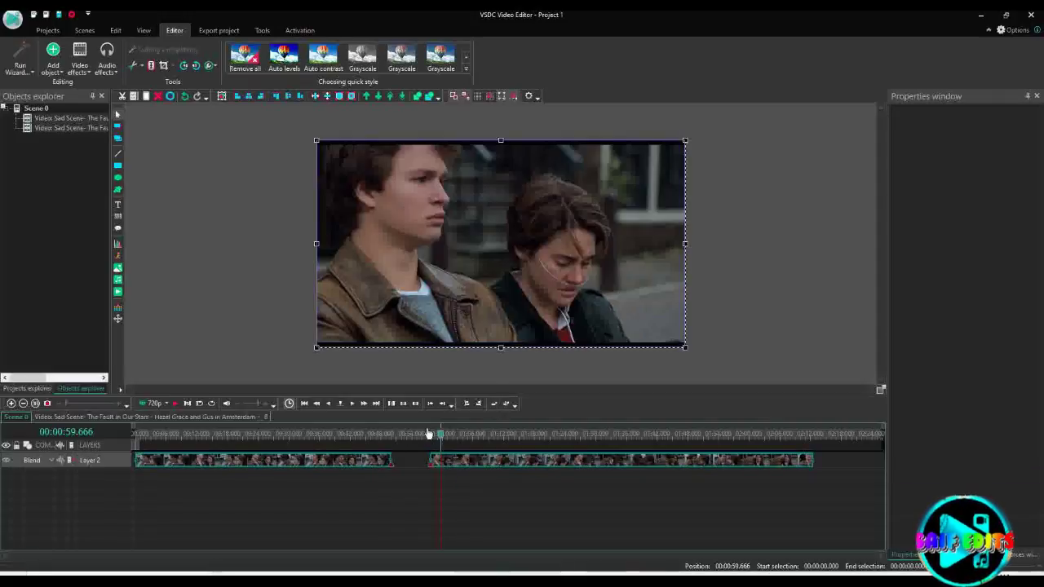
left_click(494, 405)
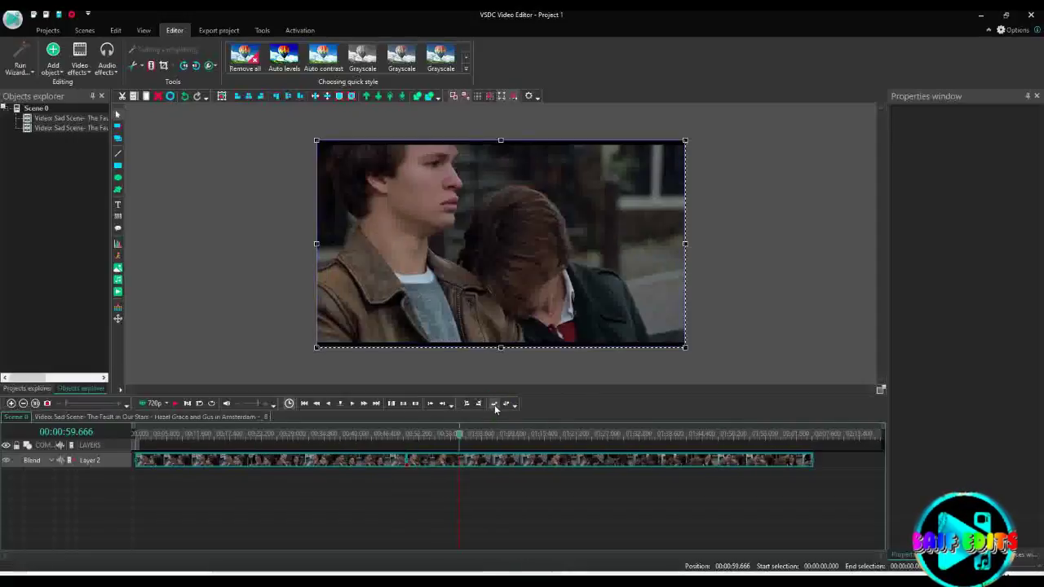
Step: Move the first video segment to the very start of the timeline
left_click_drag(420, 473, 502, 485)
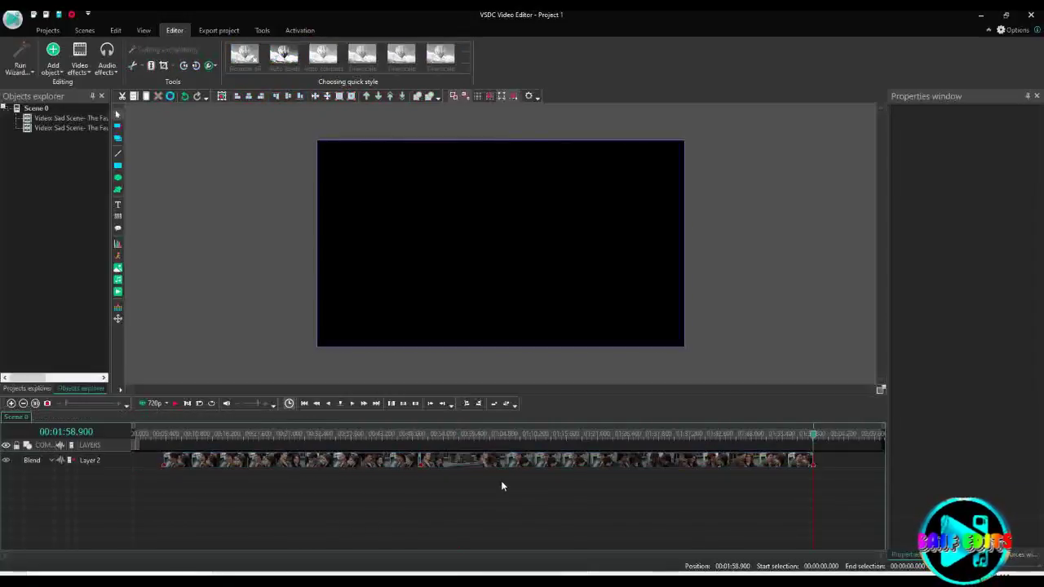
left_click(391, 467)
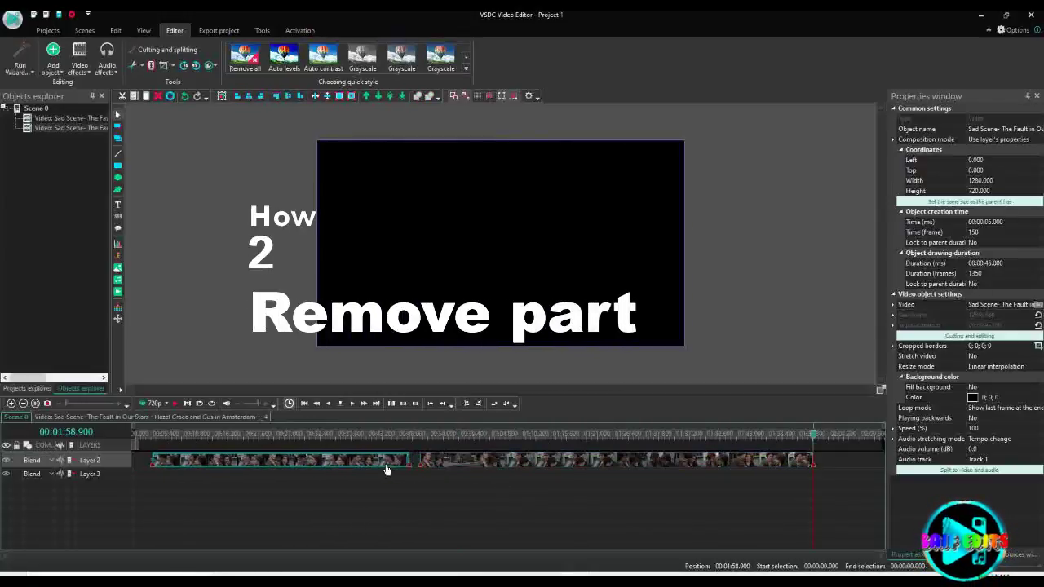
left_click_drag(388, 471, 399, 467)
left_click(438, 462)
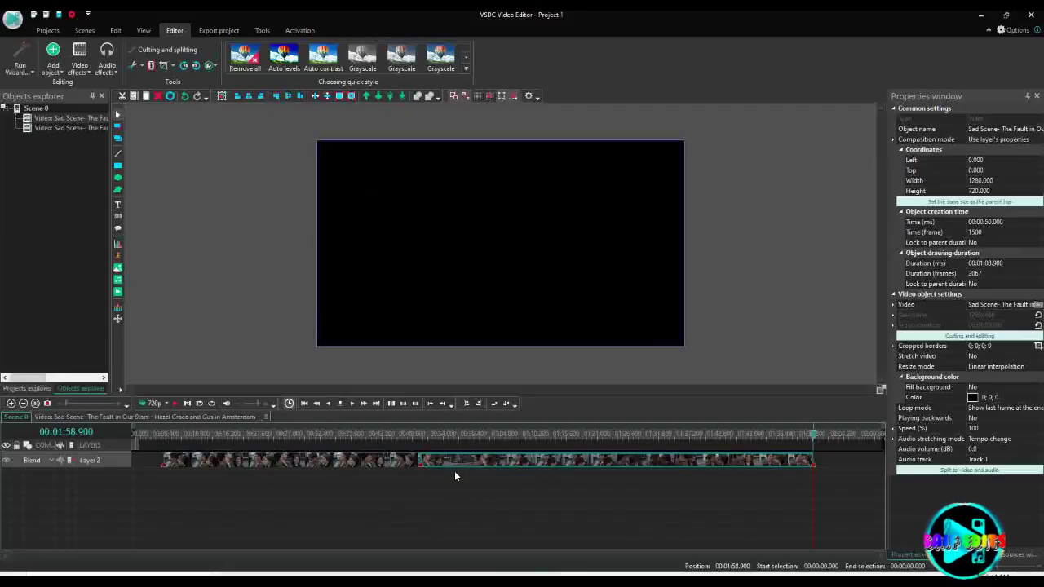
left_click(454, 472)
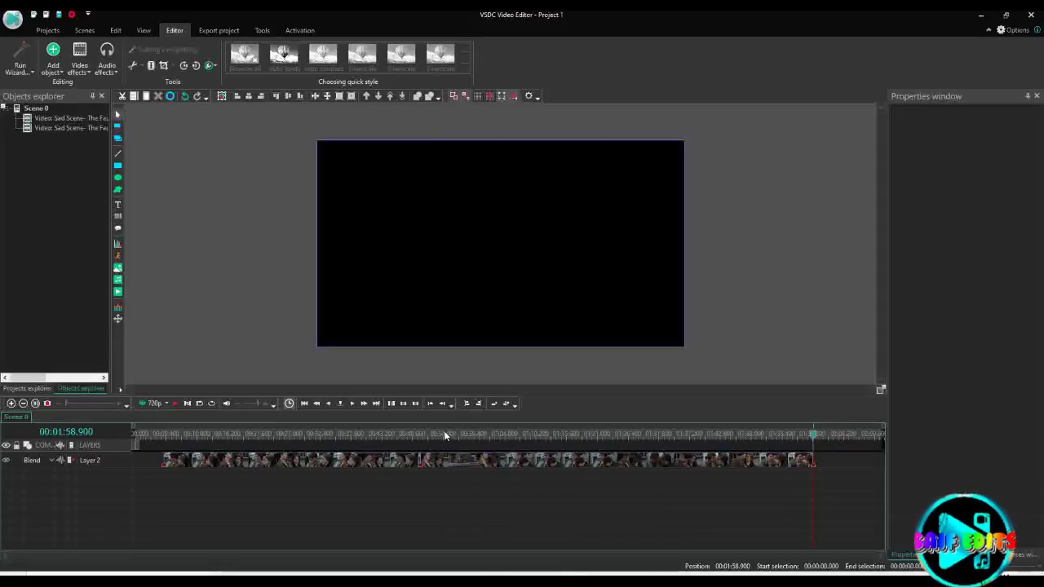
left_click(443, 460)
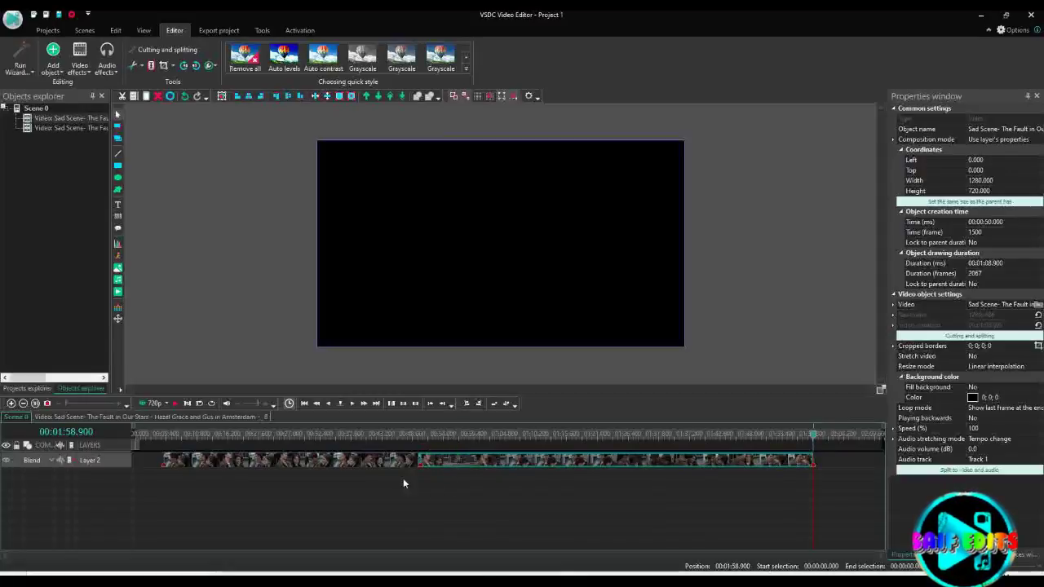
left_click_drag(399, 467, 371, 461)
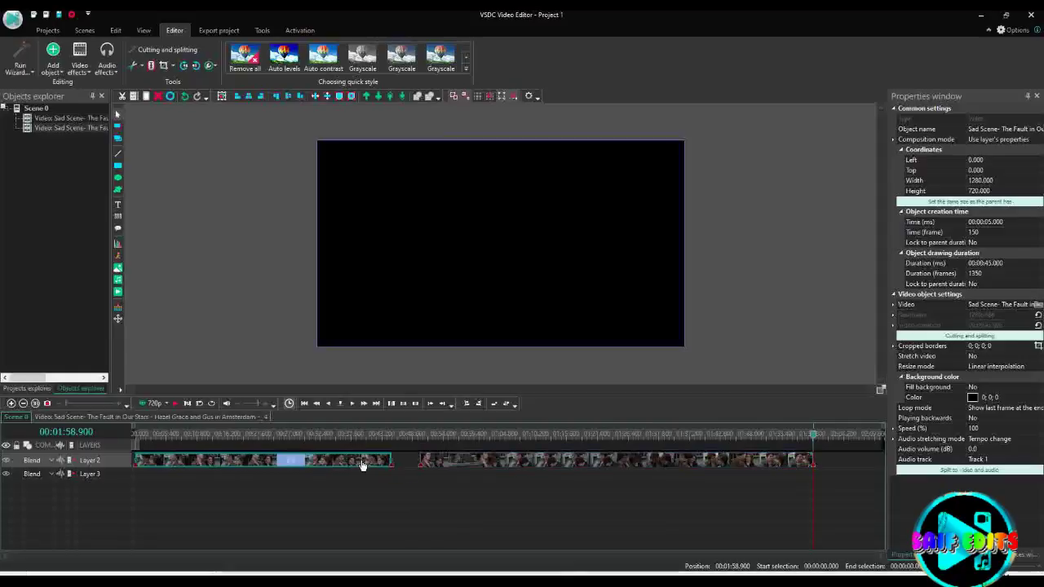
Step: Cut out the fragment between 00:00:59.666 and 00:01:03.300 from the second video segment
left_click(453, 461)
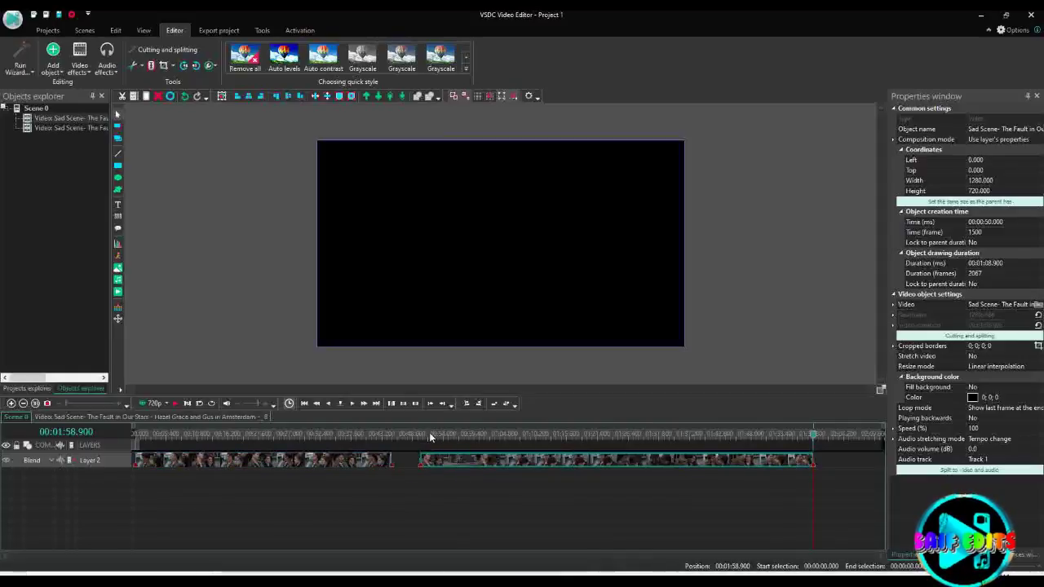
left_click(476, 434)
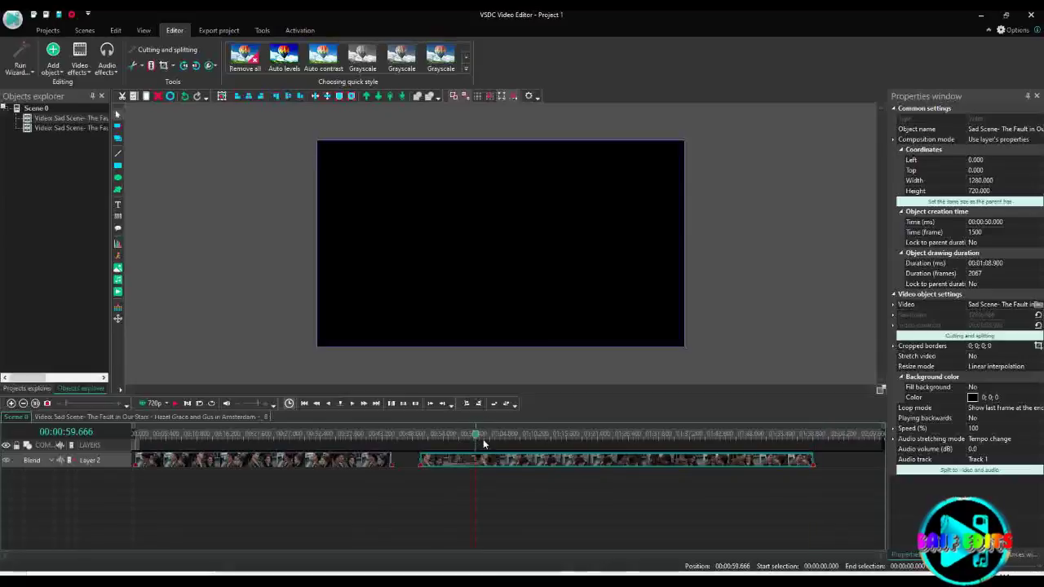
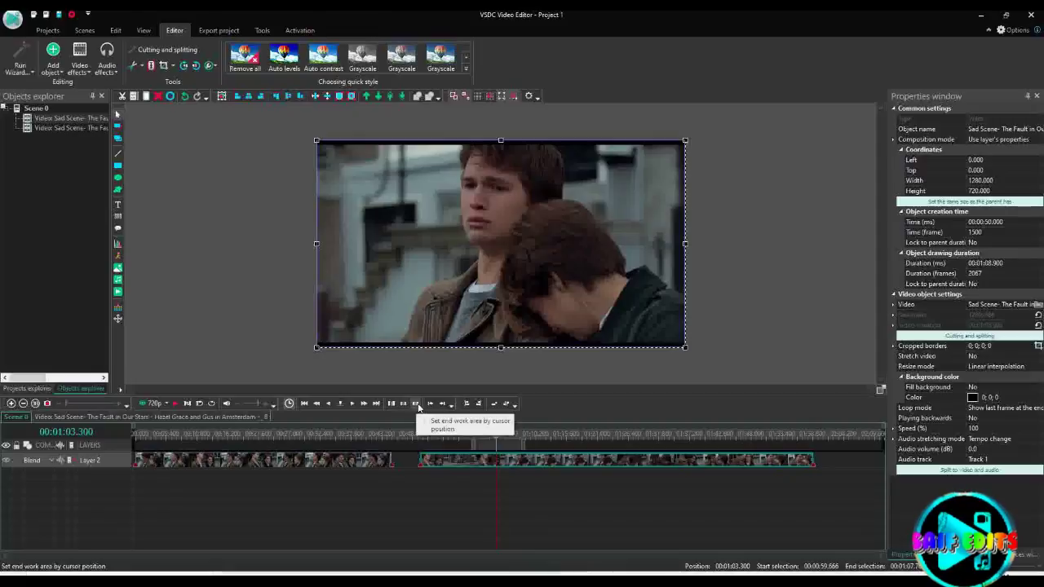
left_click(417, 404)
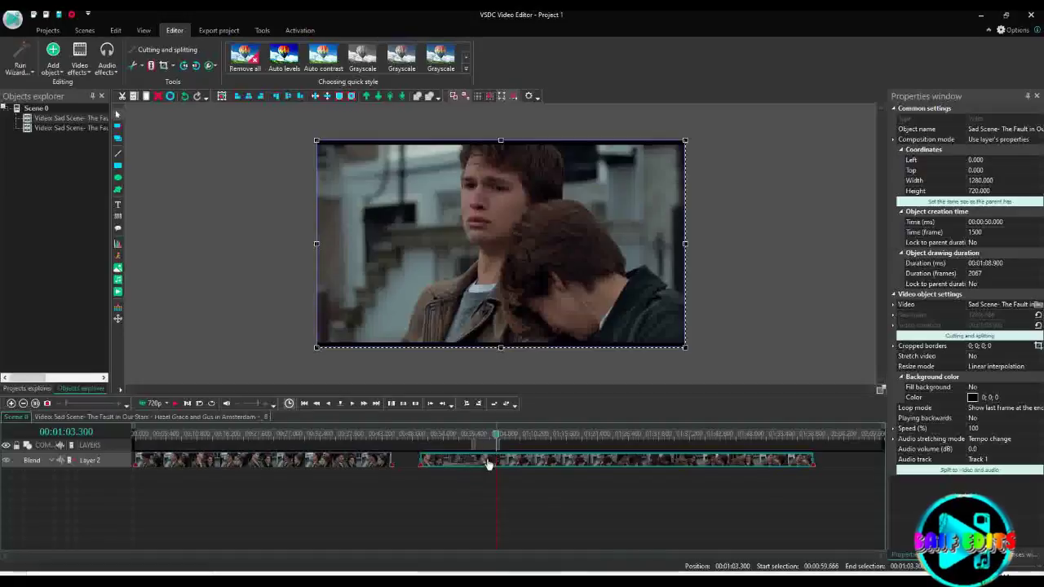
left_click(141, 66)
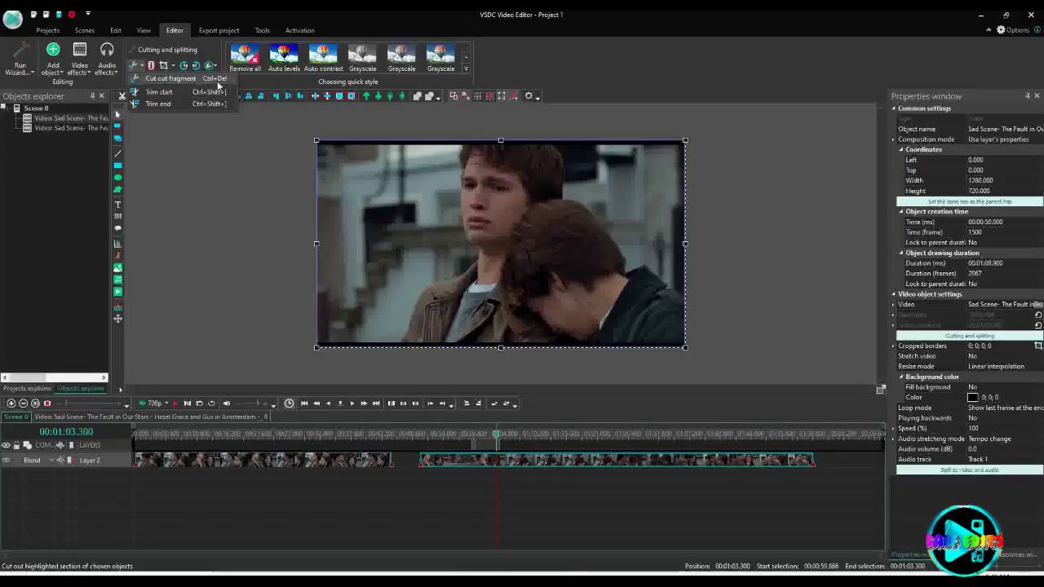
left_click(134, 66)
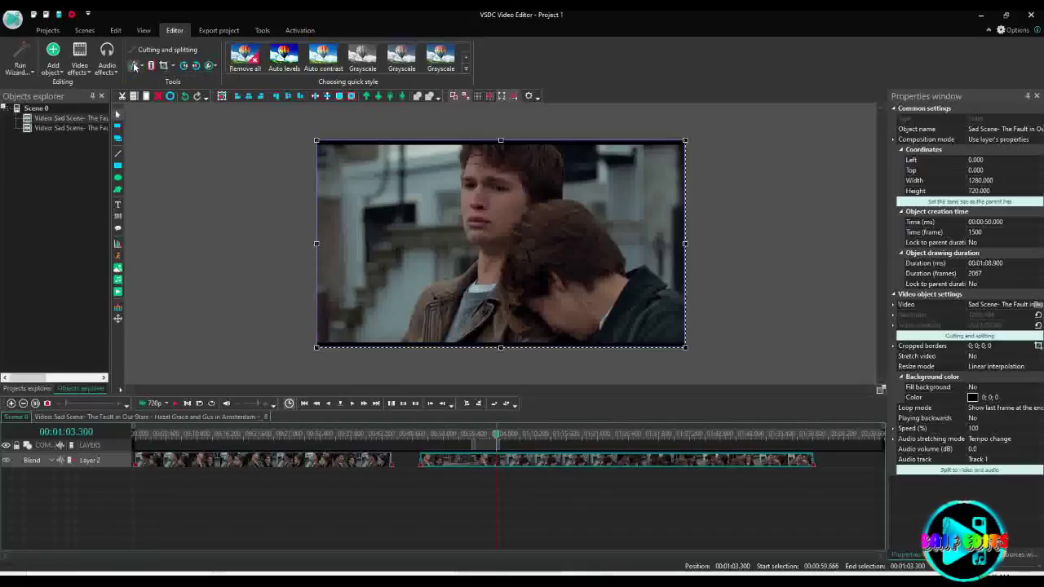
left_click(134, 67)
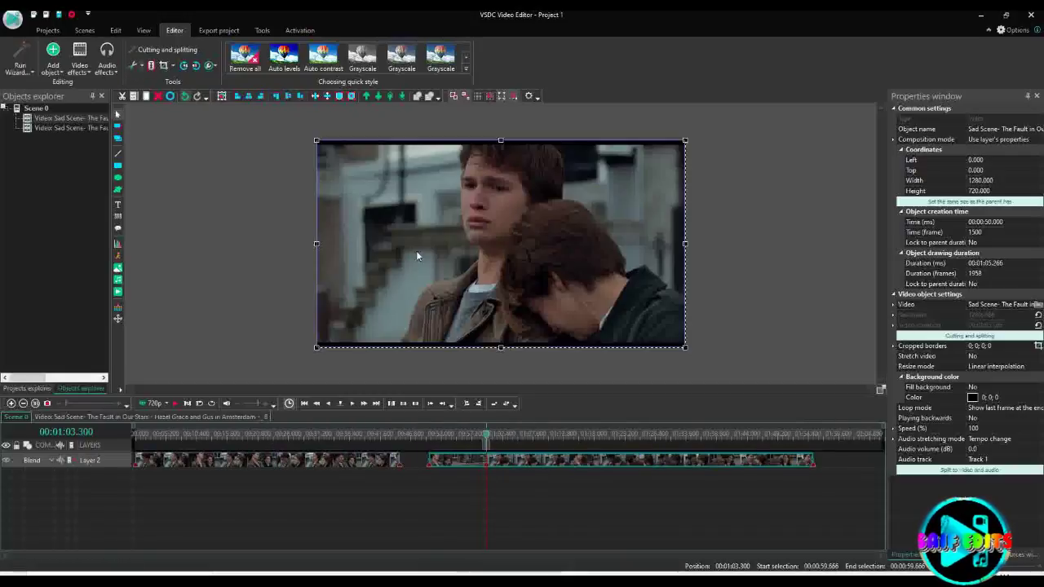
Step: Play the timeline from 00:00:58.033 to check the cut in the second segment
left_click(508, 442)
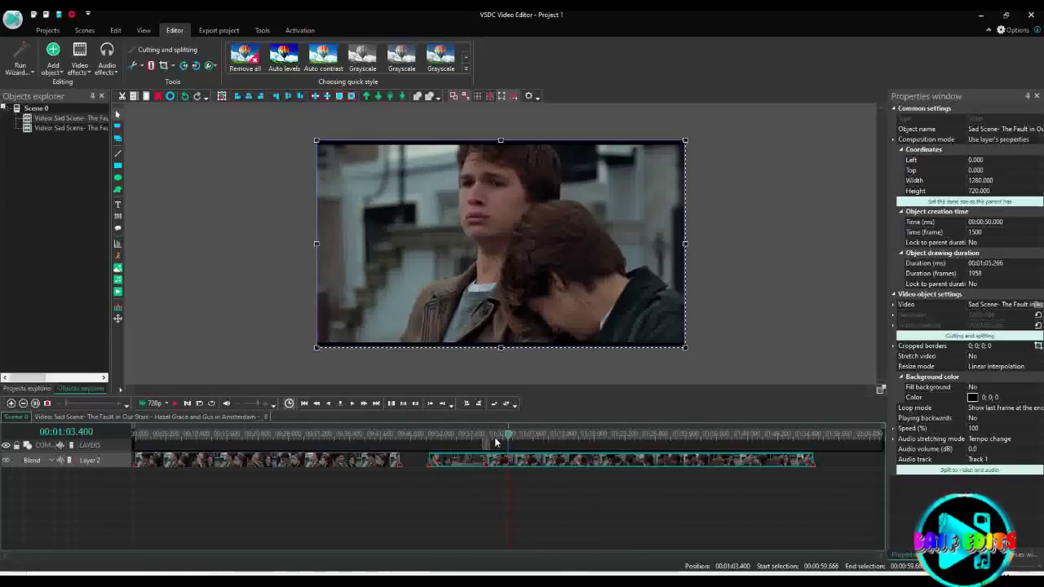
left_click(478, 436)
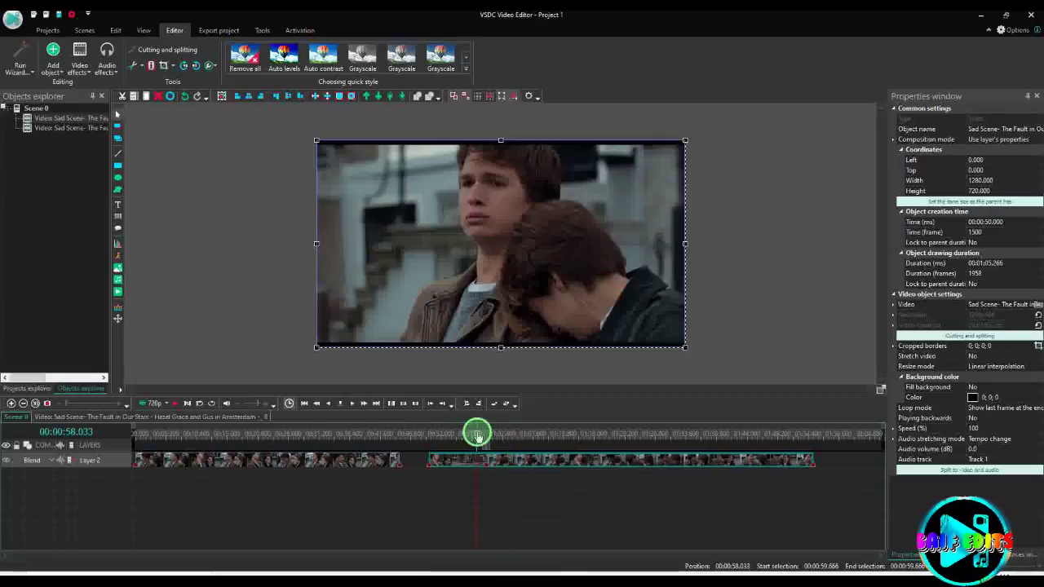
key("space")
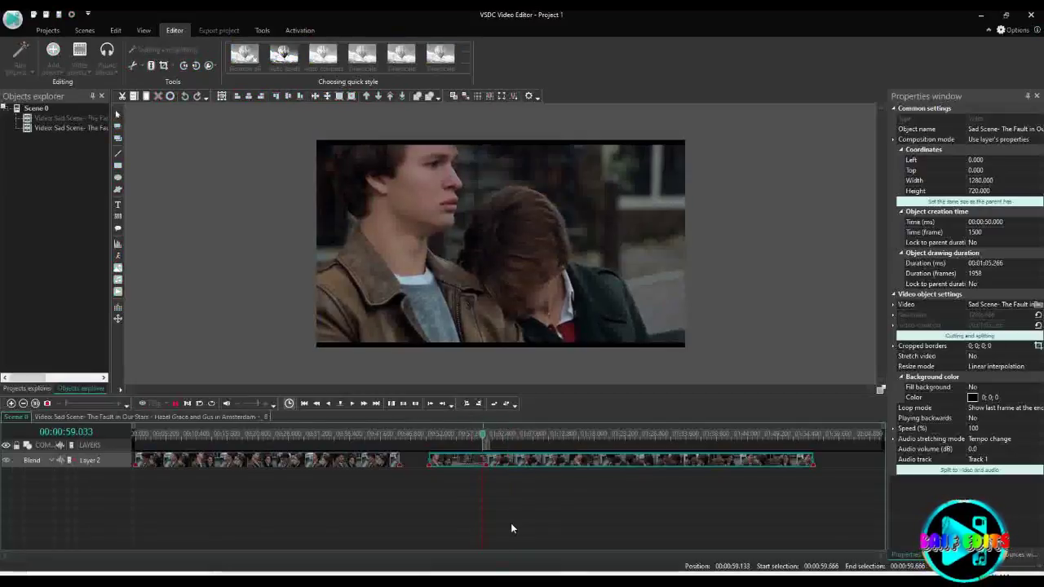
left_click(492, 467)
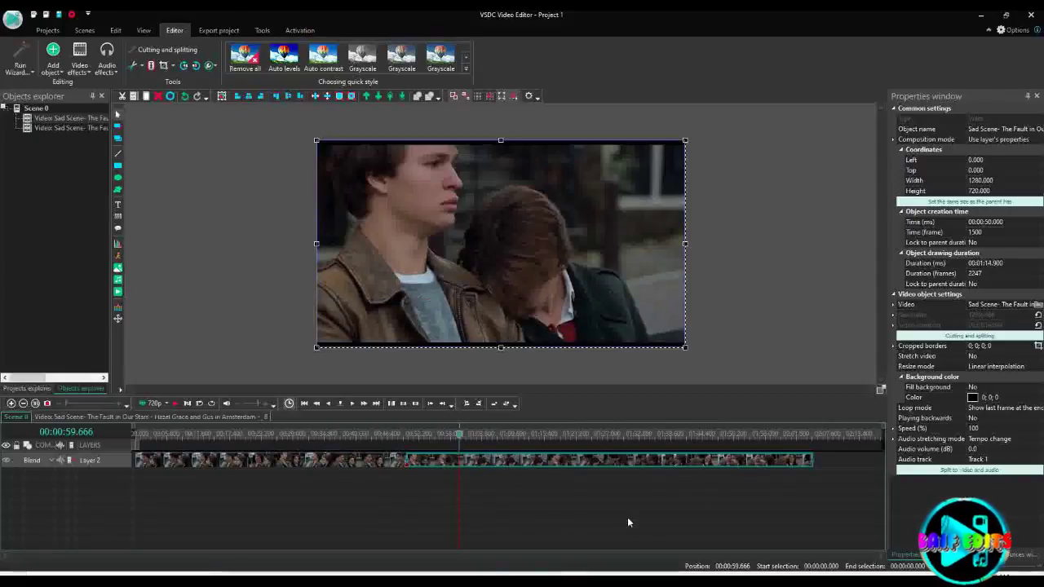
Step: Scrub through the opening seconds of the video and return to the start of the timeline
left_click(538, 479)
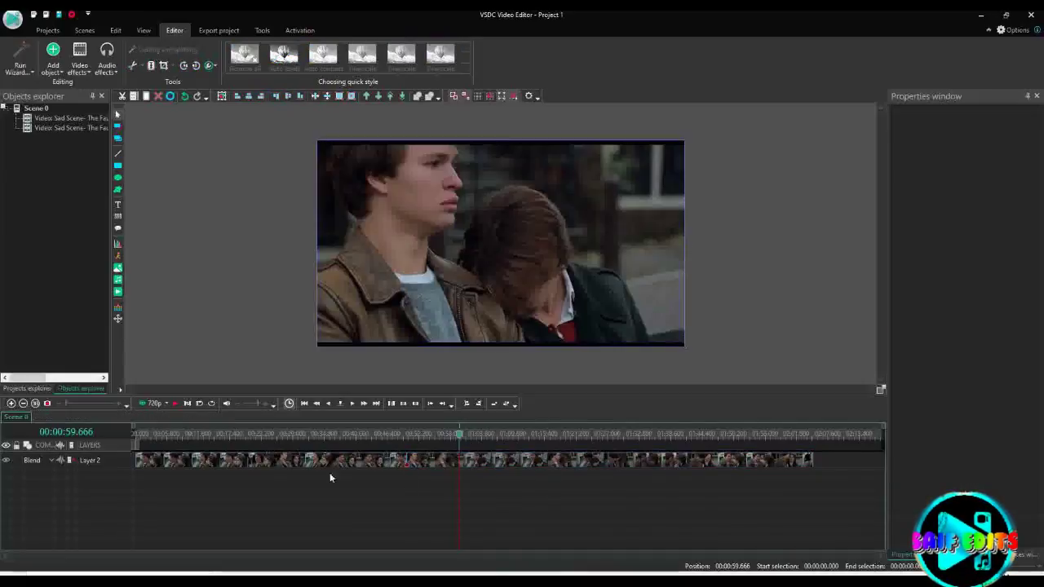
left_click(137, 434)
left_click(157, 438)
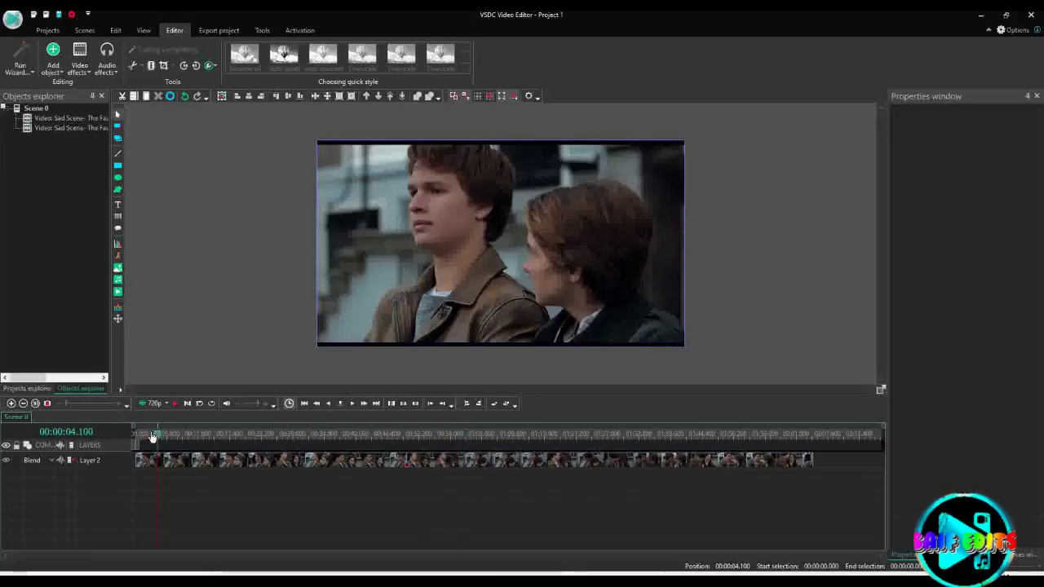
left_click(135, 439)
left_click(149, 436)
left_click(135, 437)
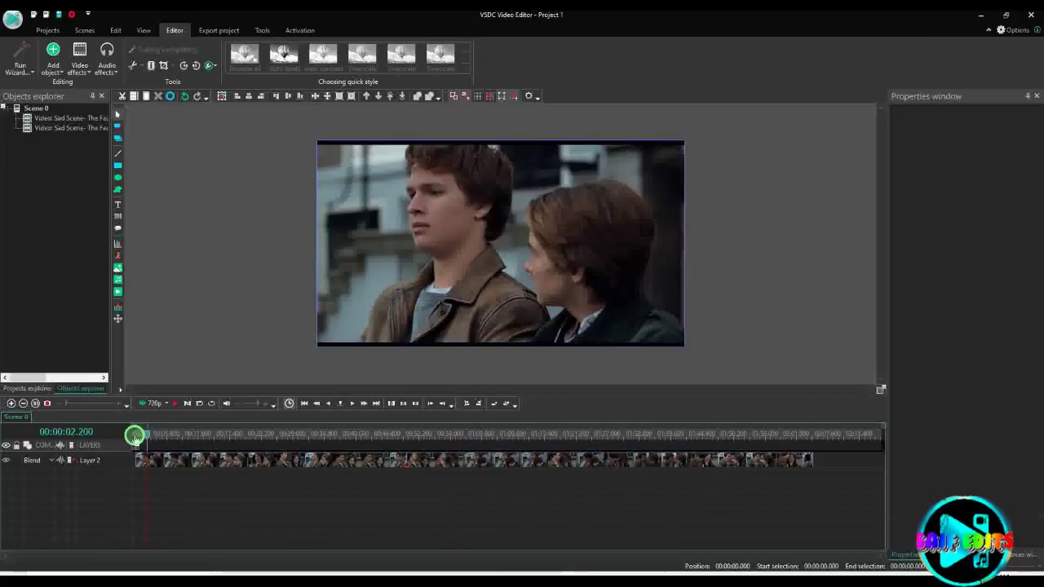
Step: Trim the start of the first video segment up to 00:00:05.000
left_click(173, 462)
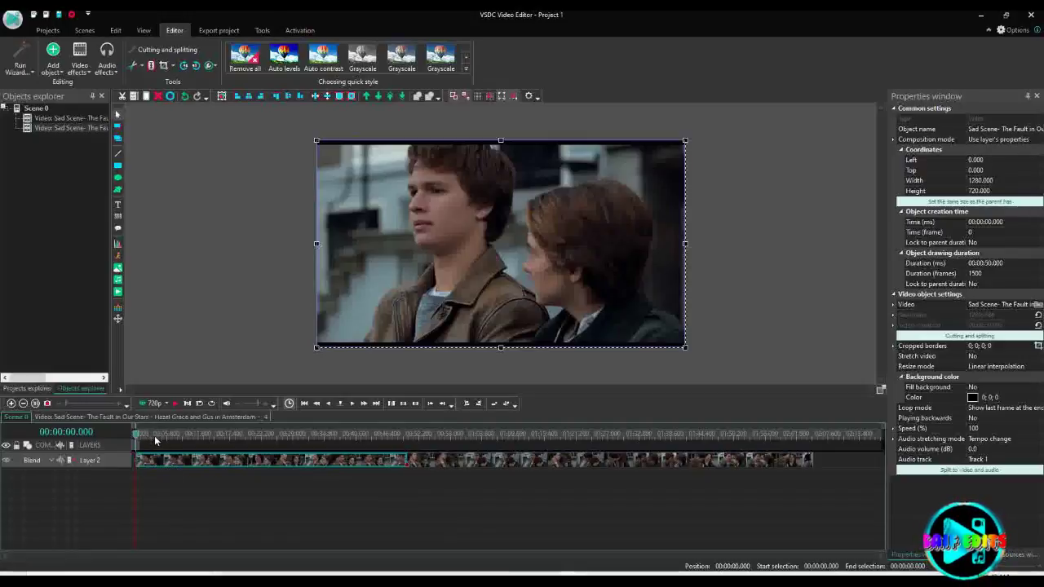
left_click(153, 438)
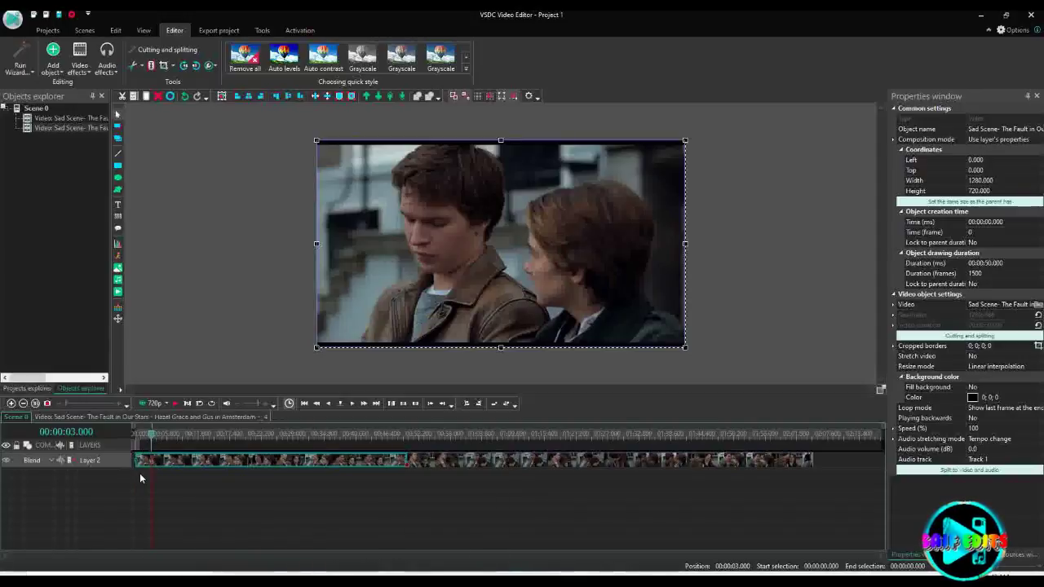
mouse_move(147, 466)
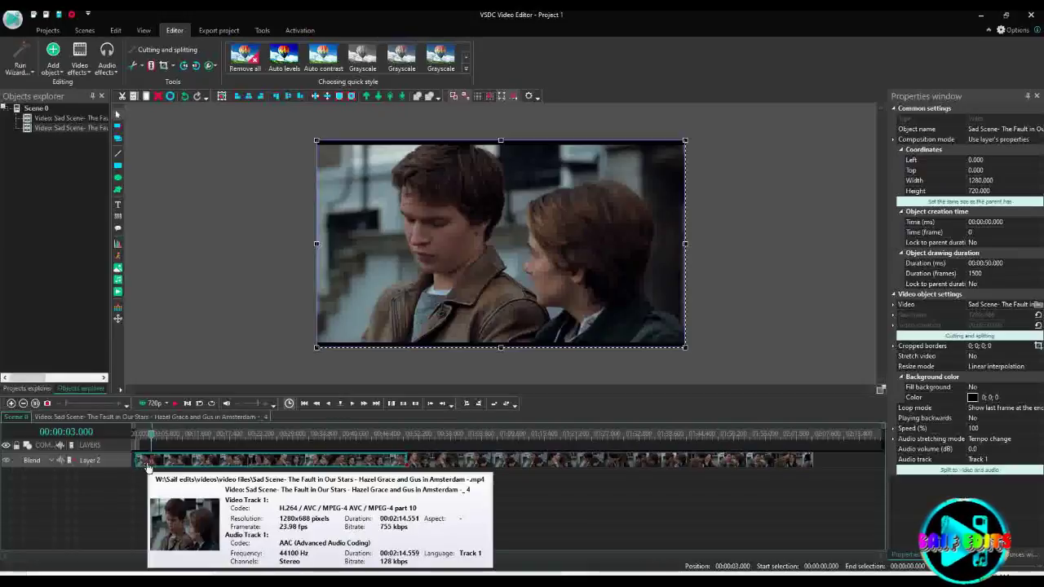
left_click(341, 404)
double_click(534, 283)
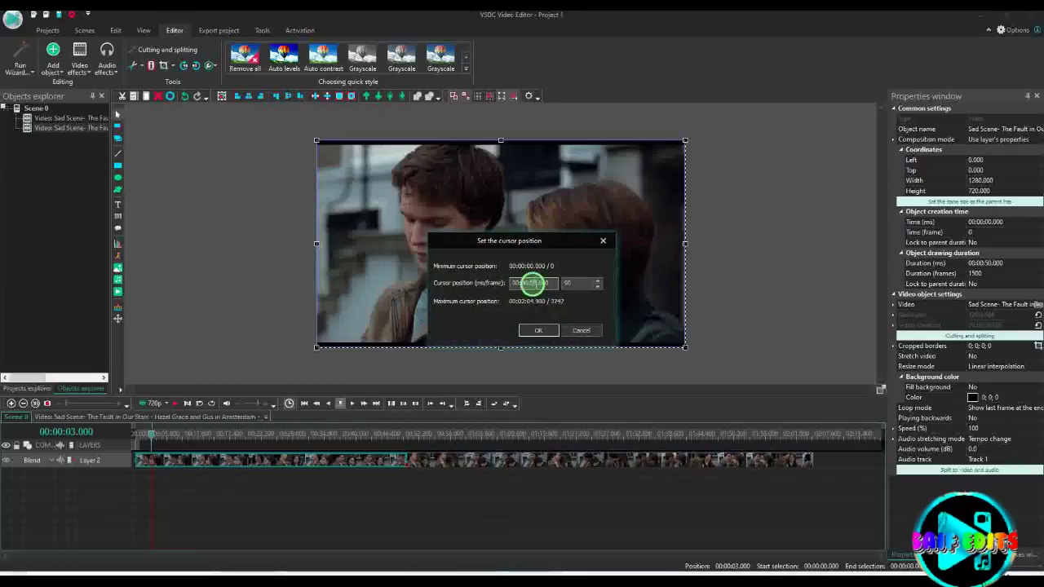
type("0500")
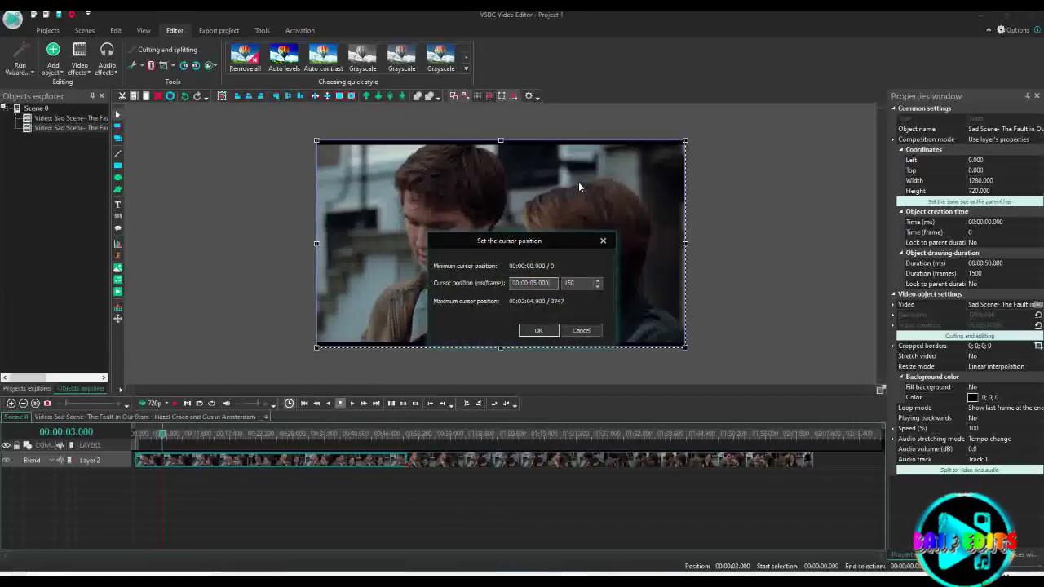
key("Return")
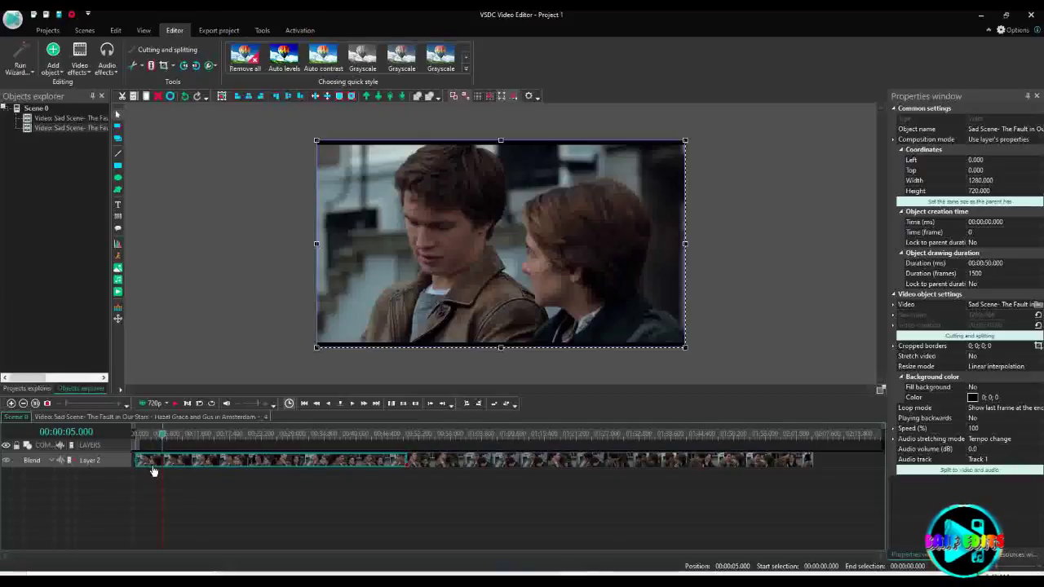
mouse_move(153, 462)
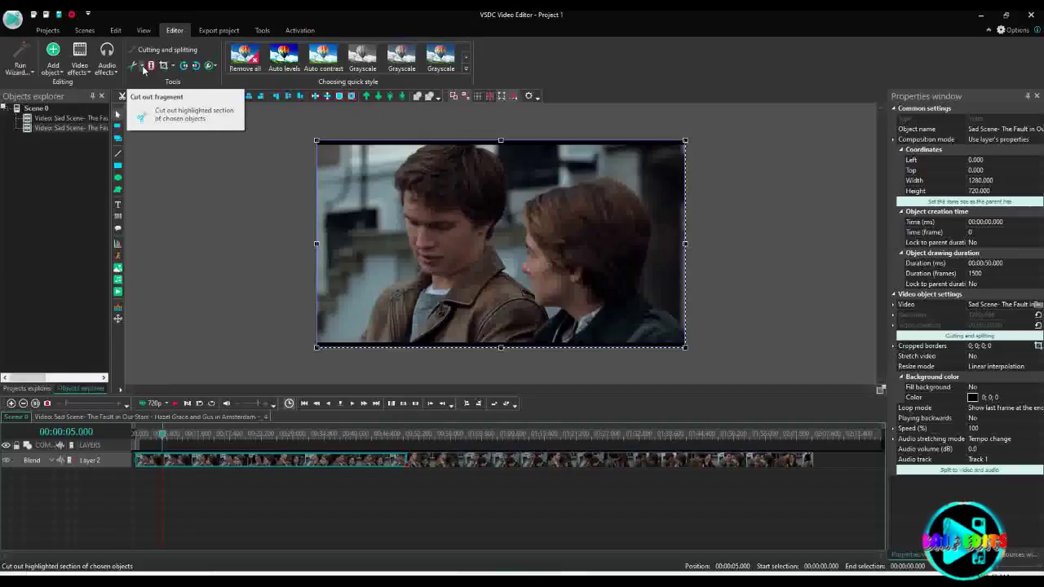
left_click(143, 67)
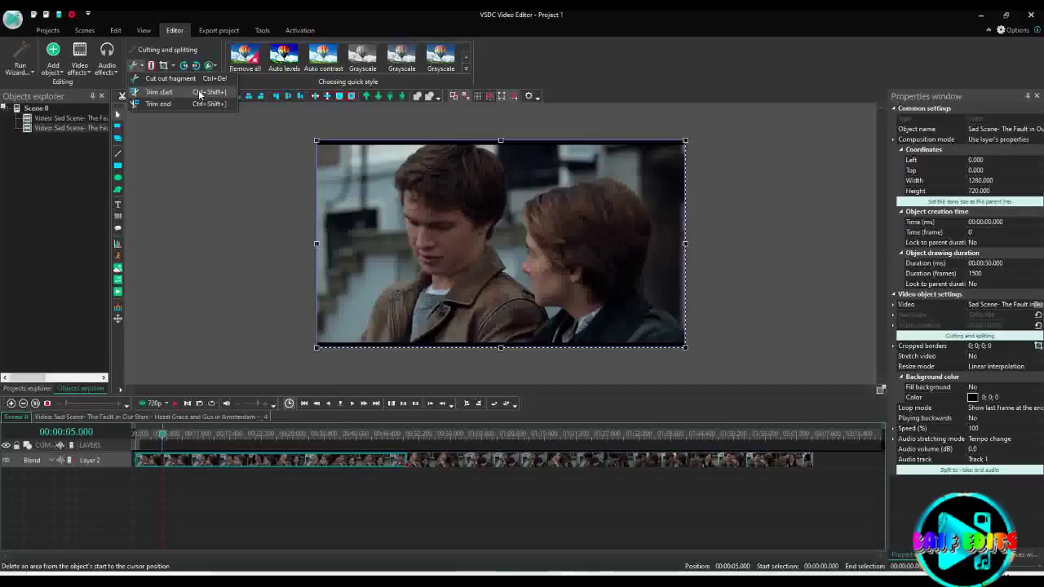
left_click(165, 96)
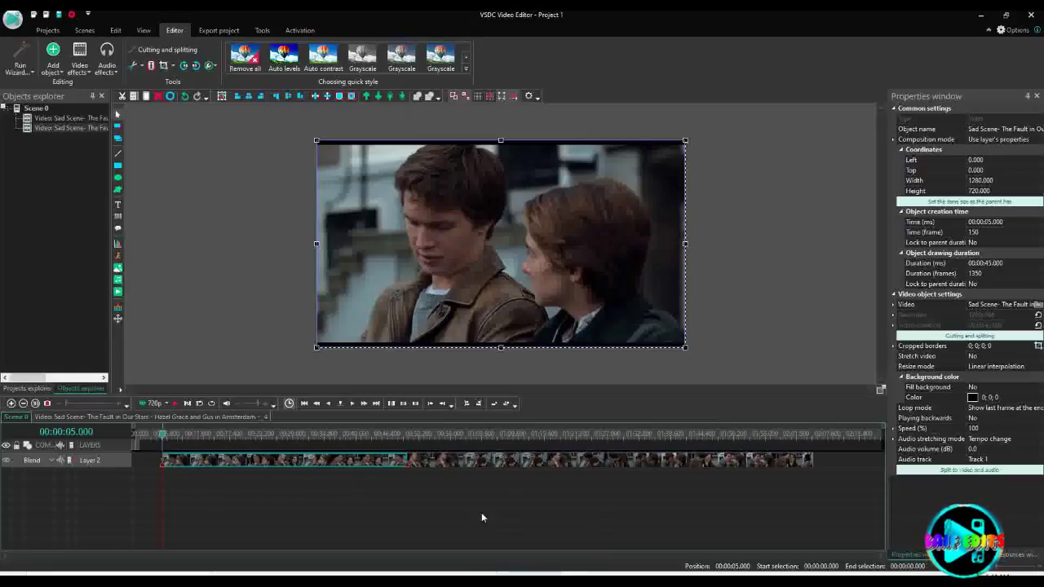
Step: Trim the end of the second video segment from 00:01:58.900 onward and deselect the segment
left_click(781, 434)
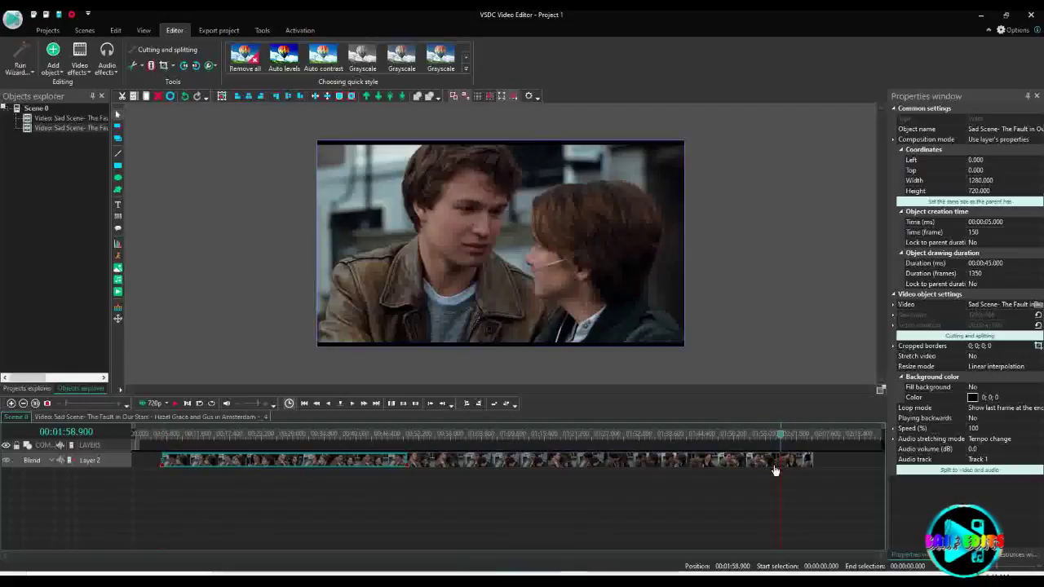
left_click(777, 469)
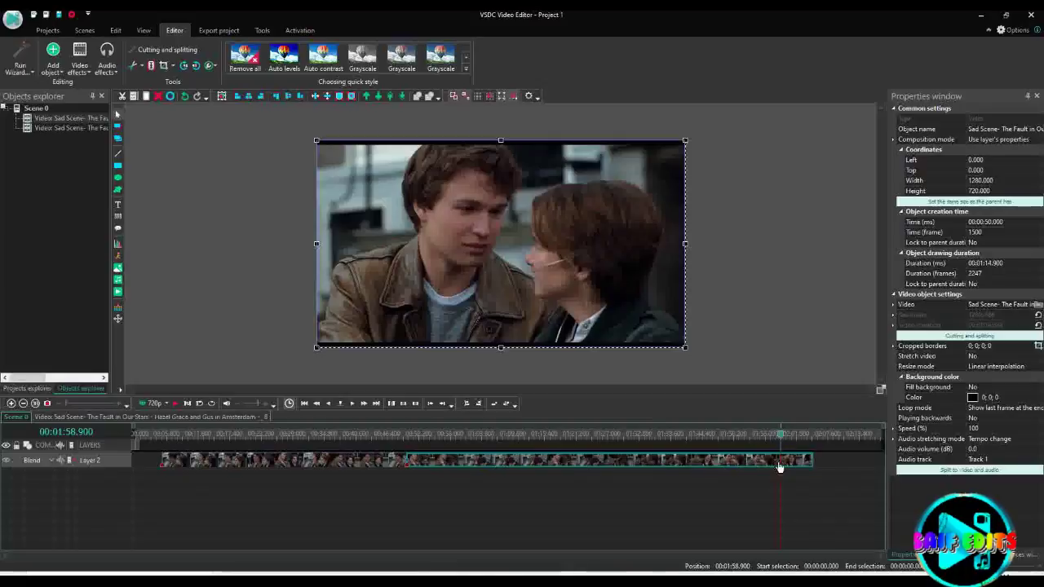
mouse_move(757, 459)
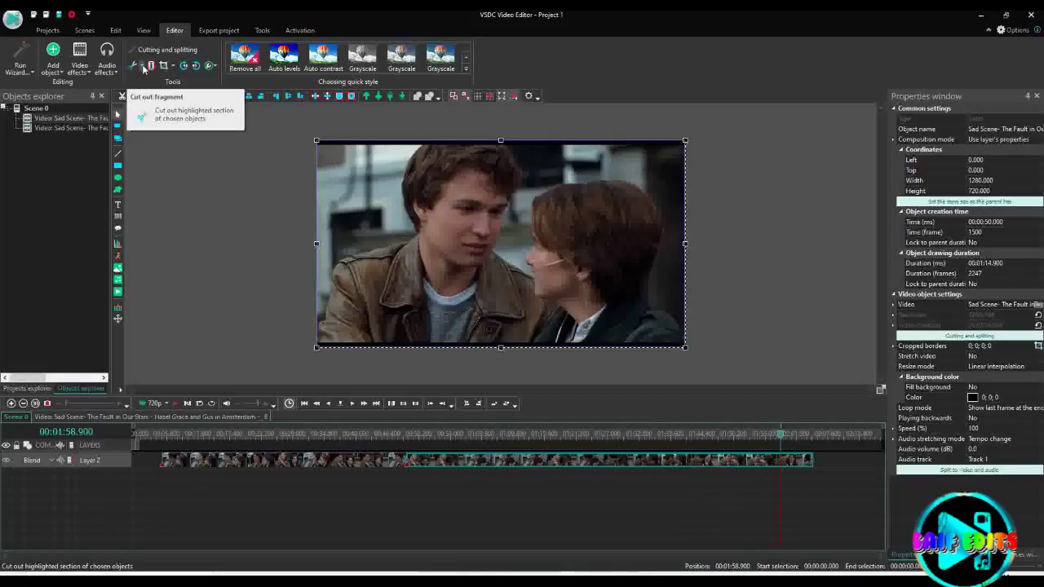
left_click(143, 67)
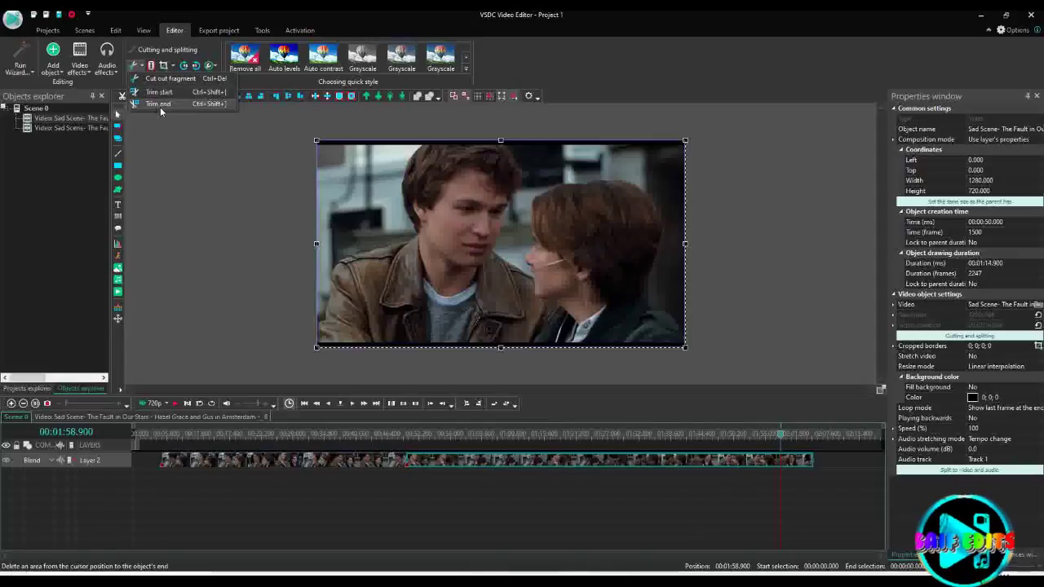
left_click(224, 103)
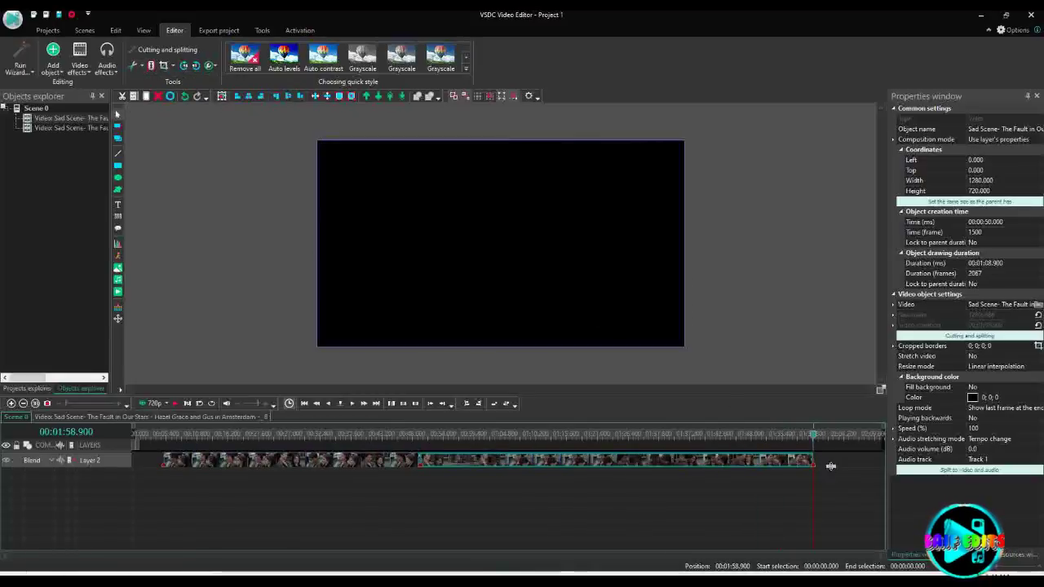
left_click(503, 485)
left_click(439, 478)
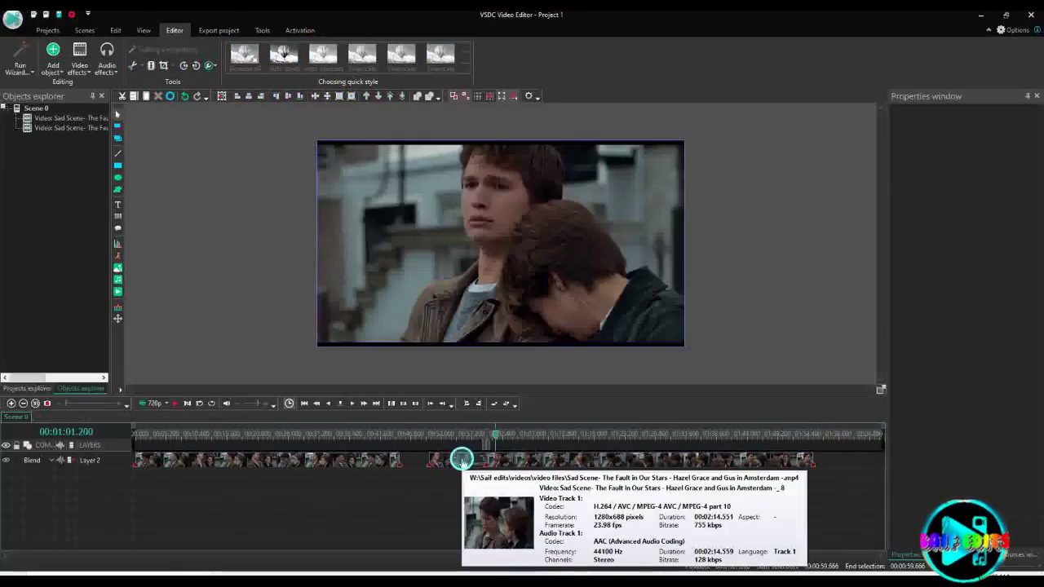
Step: Delete both video segments from Layer 2 and undo the deletion
right_click(462, 463)
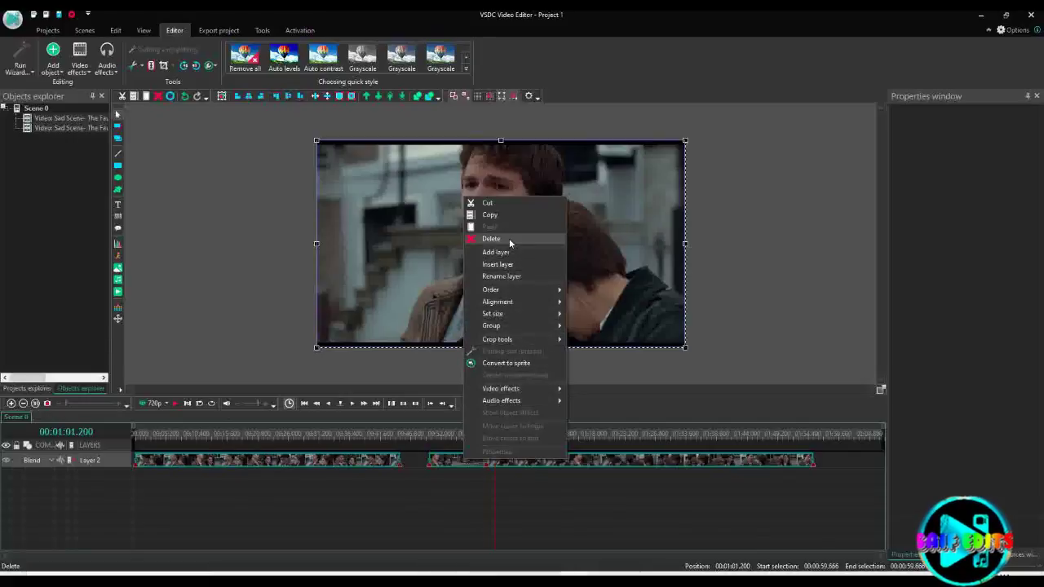
left_click(439, 479)
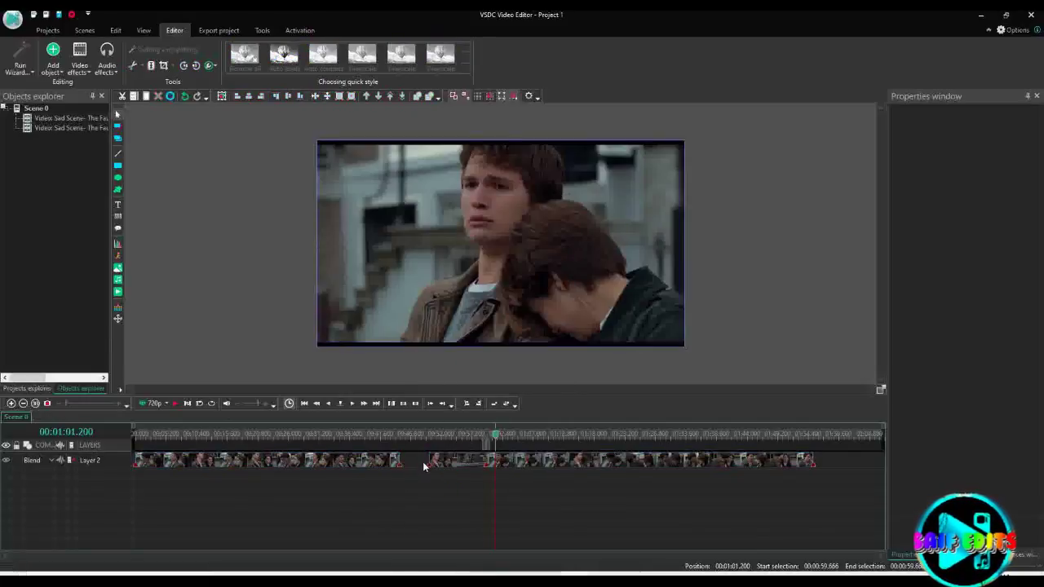
left_click(819, 460)
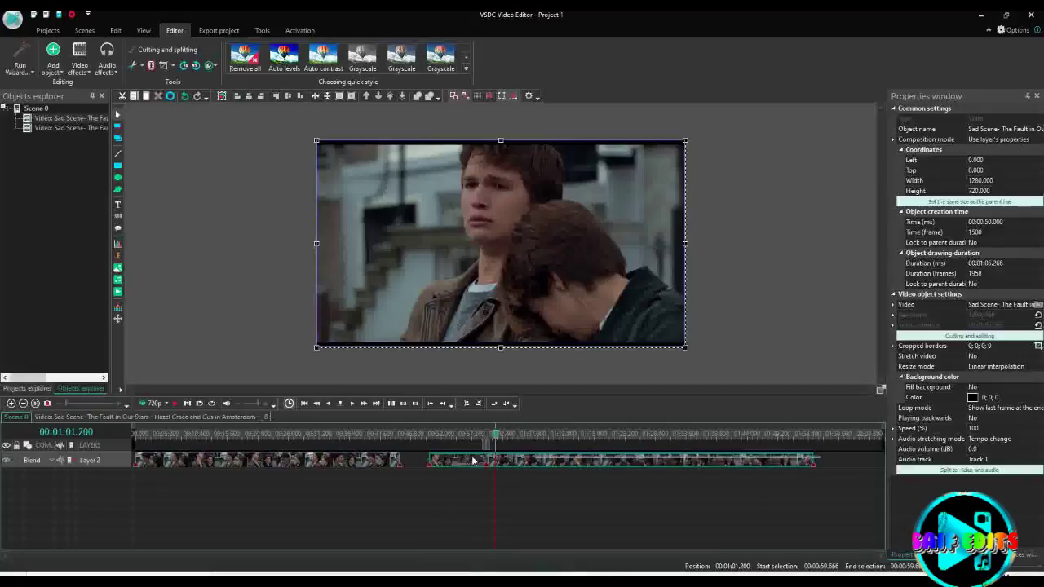
left_click(327, 453)
right_click(116, 465)
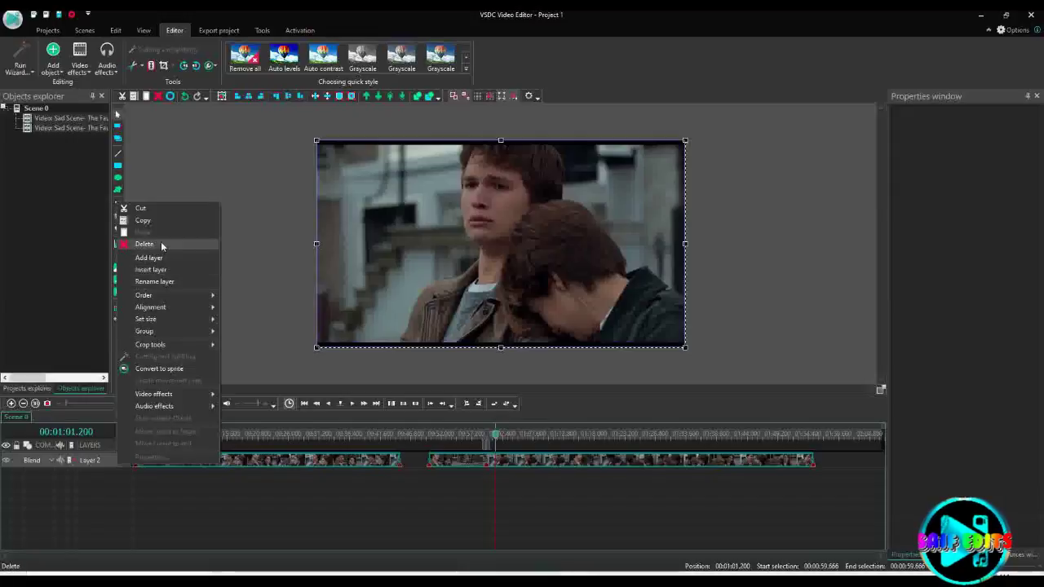
left_click(160, 247)
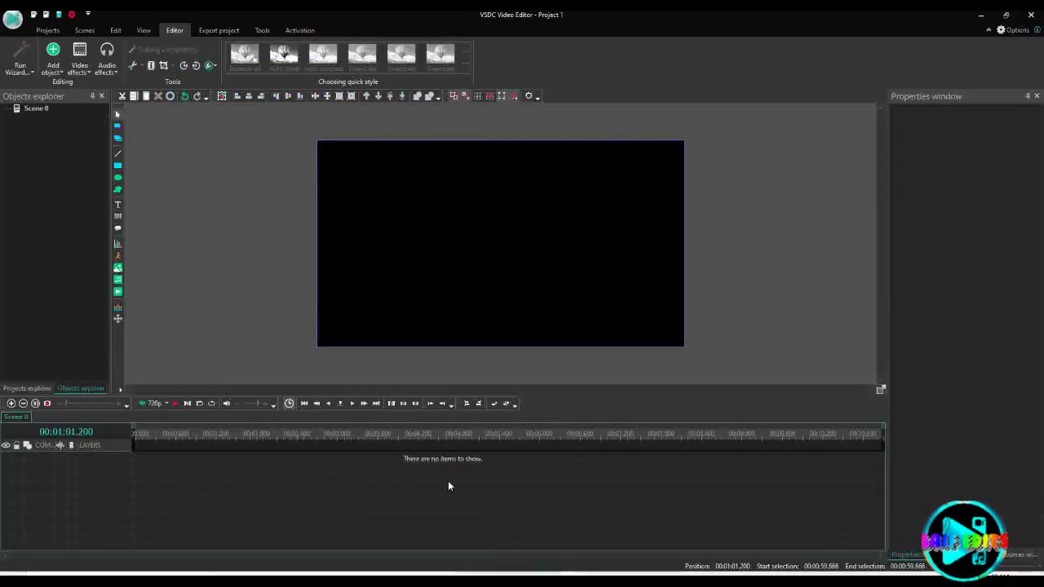
left_click(186, 97)
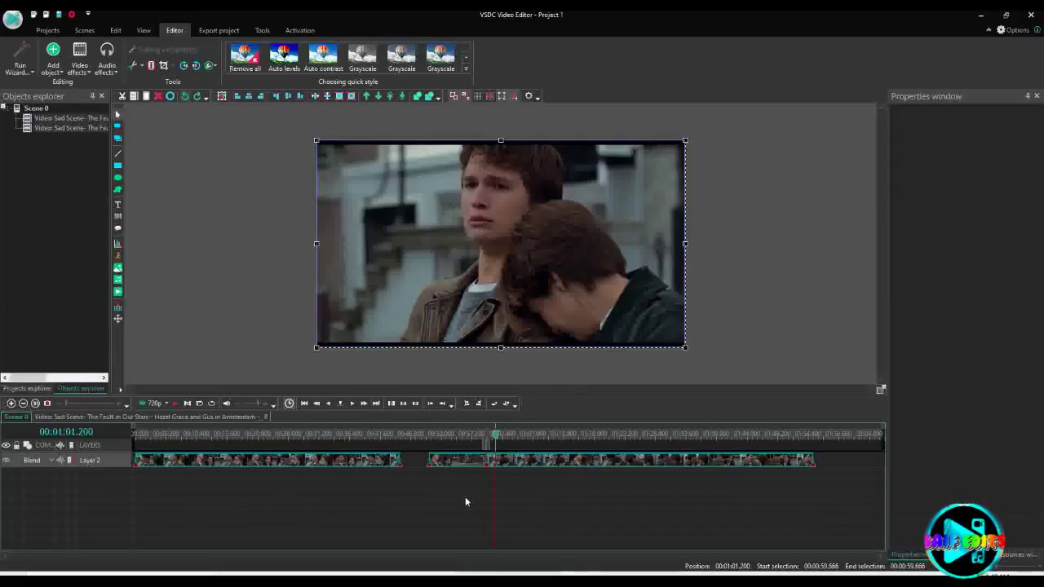
Step: Remove the two video segments together from the timeline once more, and restore them by undoing the removal
left_click(471, 481)
left_click_drag(458, 476, 363, 450)
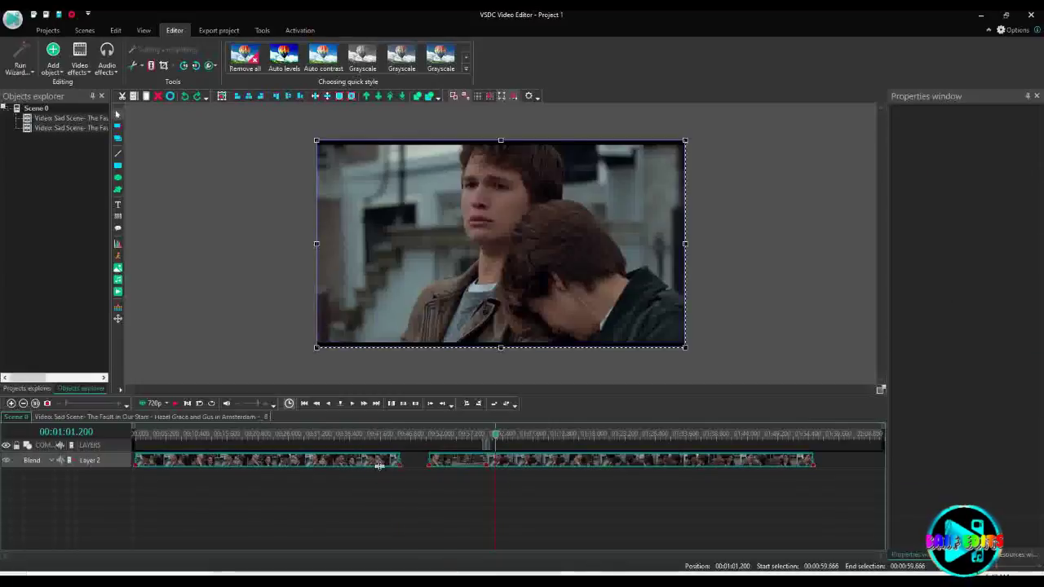
right_click(382, 467)
left_click(416, 248)
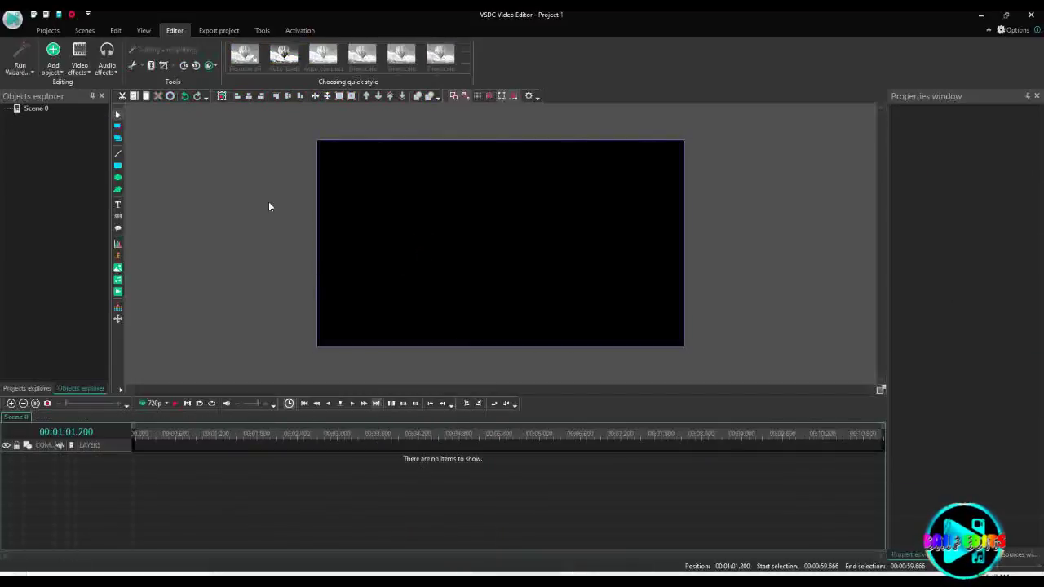
left_click(186, 96)
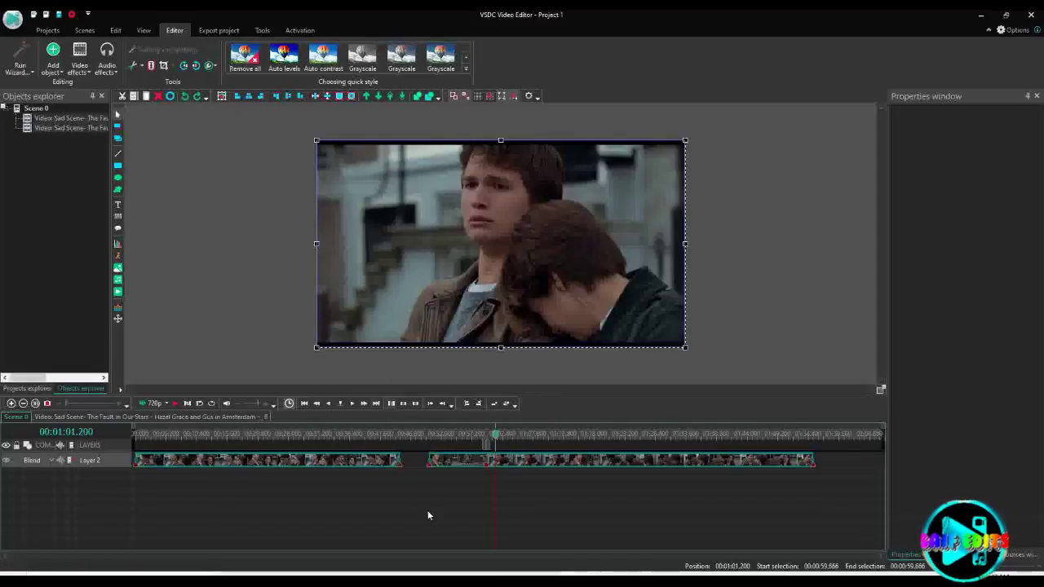